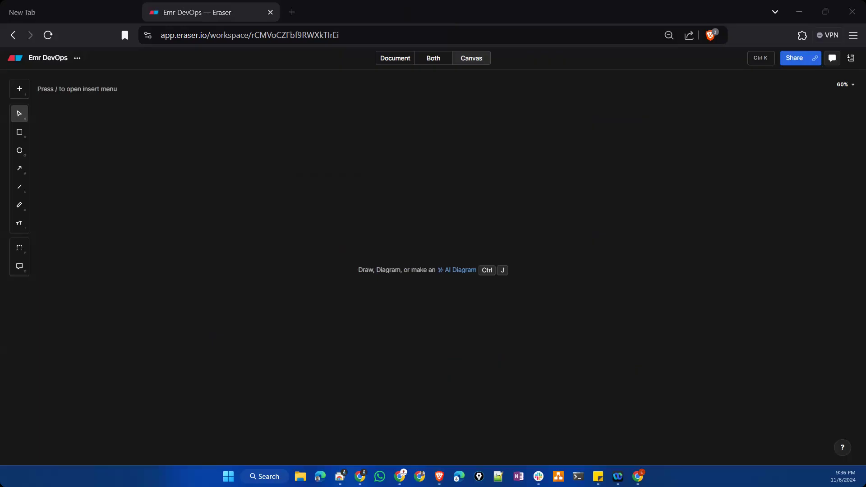
Switch from Eraser to the draw.io Untitled Diagram showing the AWS region, VPC, subnets and EC2
{"action": "left_click", "coordinate": [475, 185]}
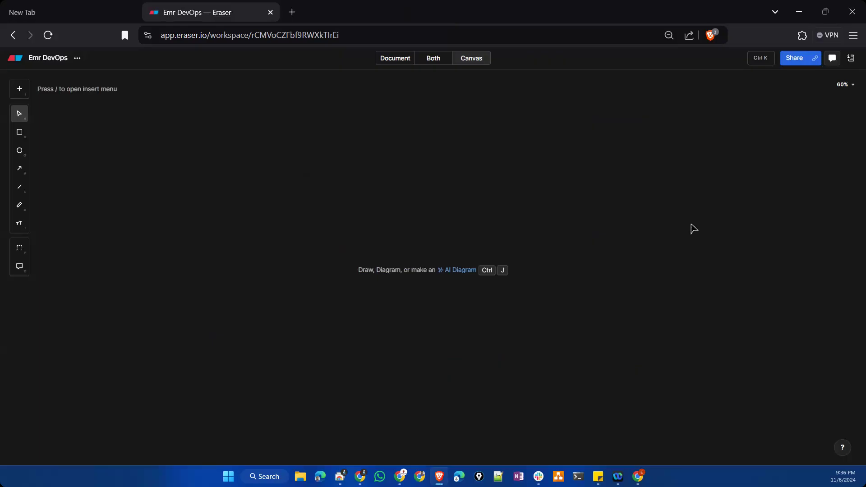
{"action": "left_click", "coordinate": [559, 476]}
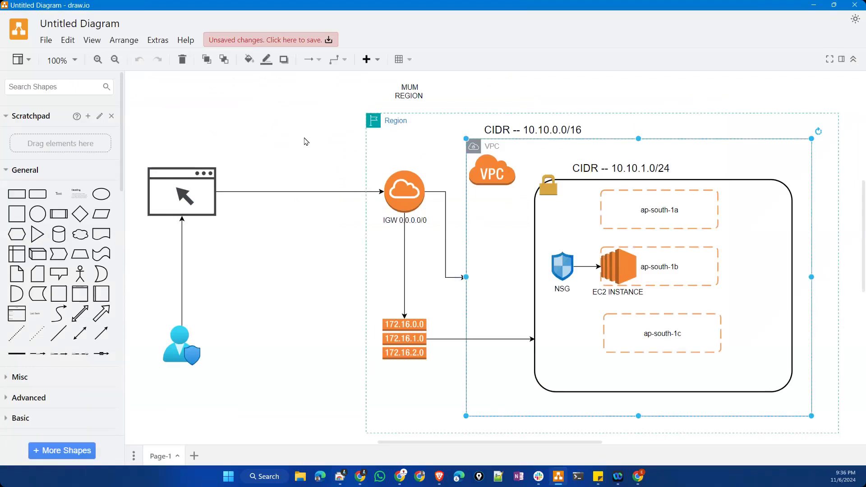
Back in Eraser, add the text 'Public Subnet & Private Subnet' in the Clean font style
{"action": "left_click", "coordinate": [814, 8]}
{"action": "left_click", "coordinate": [20, 223]}
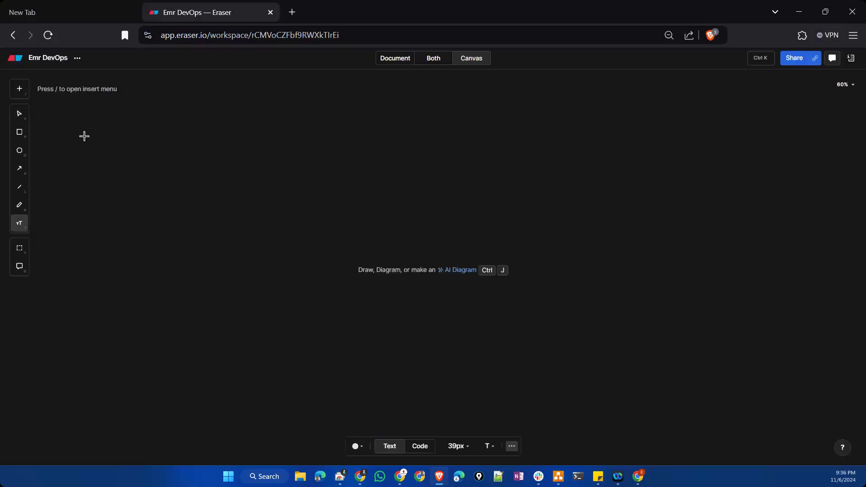
{"action": "left_click", "coordinate": [86, 112]}
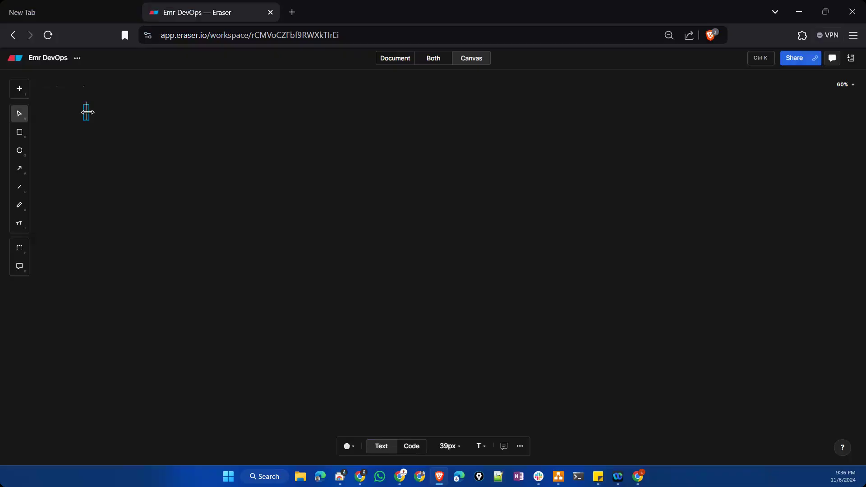
{"action": "type", "text": "Public Subnet"}
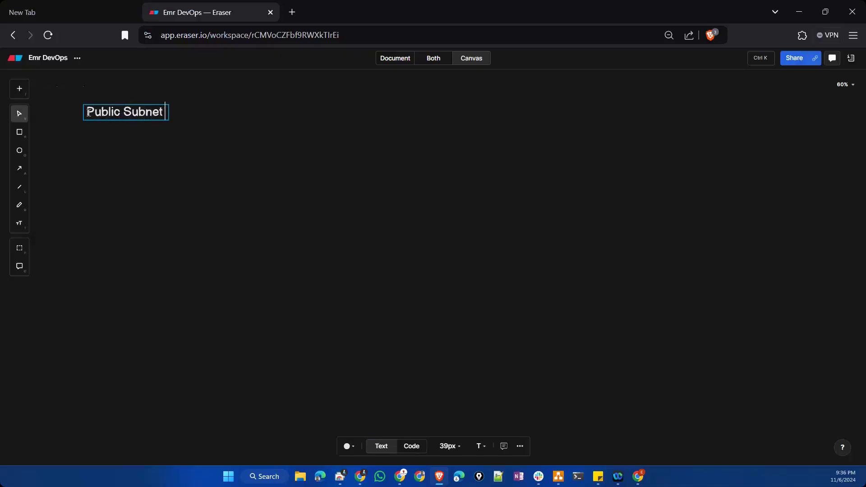
{"action": "type", "text": " & Private Subnet"}
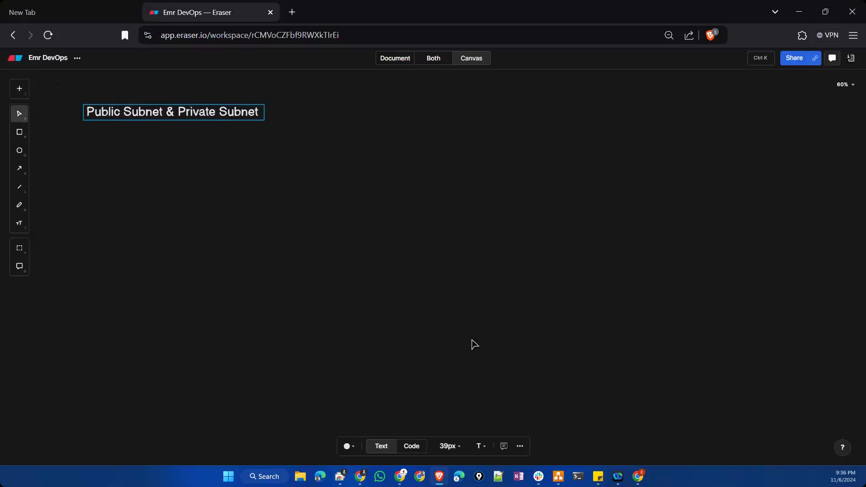
{"action": "left_click", "coordinate": [481, 447]}
{"action": "left_click", "coordinate": [494, 382]}
{"action": "left_click", "coordinate": [262, 197]}
Enlarge the heading to 88px and shift it slightly right and down
{"action": "left_click", "coordinate": [235, 116]}
{"action": "left_click_drag", "start_coordinate": [266, 127], "coordinate": [338, 187]}
{"action": "left_click", "coordinate": [337, 187]}
{"action": "left_click", "coordinate": [367, 128]}
{"action": "left_click_drag", "start_coordinate": [367, 128], "coordinate": [354, 197]}
{"action": "left_click", "coordinate": [365, 156]}
{"action": "left_click", "coordinate": [371, 284]}
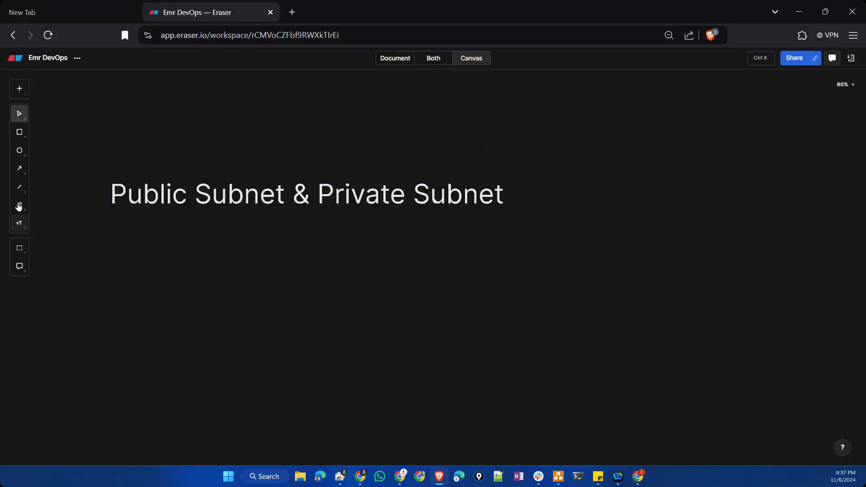
Add a 'VPC' text label above the subnet heading
{"action": "left_click", "coordinate": [19, 223]}
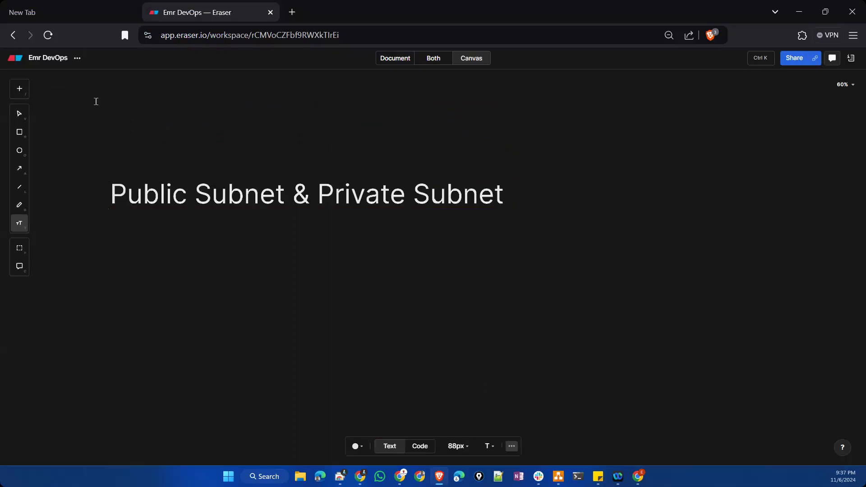
{"action": "left_click", "coordinate": [96, 101]}
{"action": "type", "text": "VPC"}
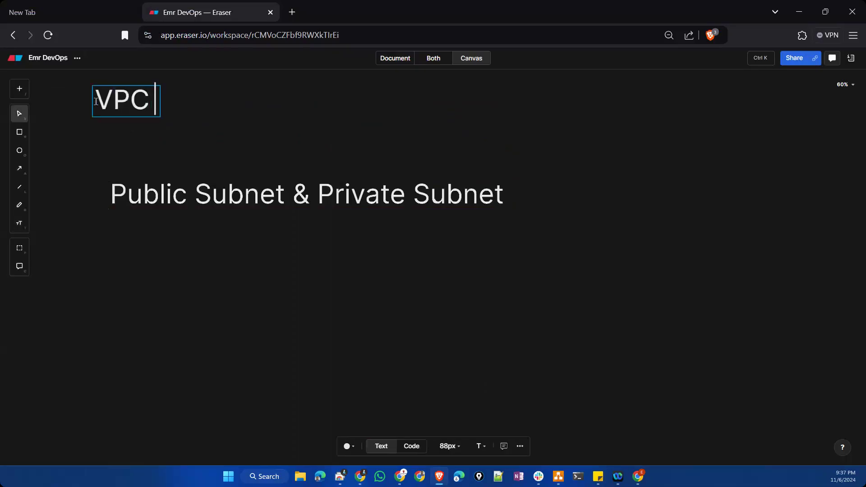
{"action": "left_click", "coordinate": [277, 145]}
Line up the VPC label and subnet heading, left-aligned one above the other
{"action": "left_click_drag", "start_coordinate": [117, 99], "coordinate": [139, 116]}
{"action": "mouse_move", "coordinate": [282, 194]}
{"action": "left_mouse_down"}
{"action": "mouse_move", "coordinate": [301, 179]}
{"action": "mouse_move", "coordinate": [285, 179]}
{"action": "left_mouse_up"}
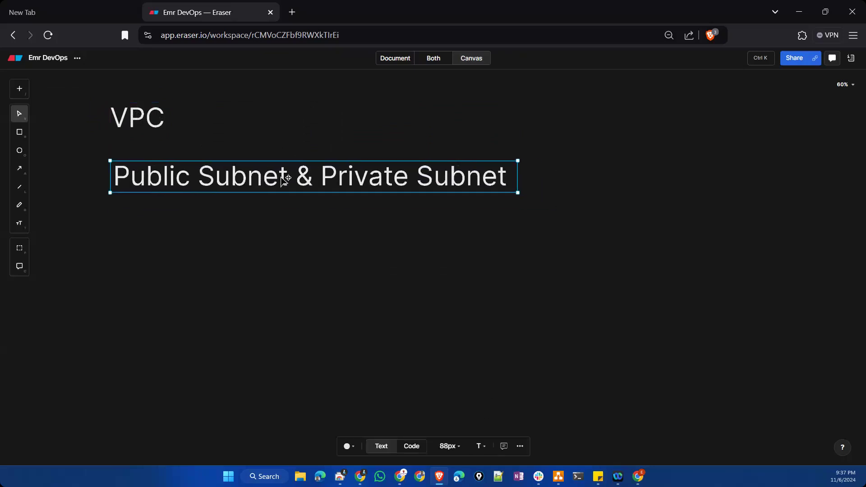
{"action": "left_click", "coordinate": [437, 251]}
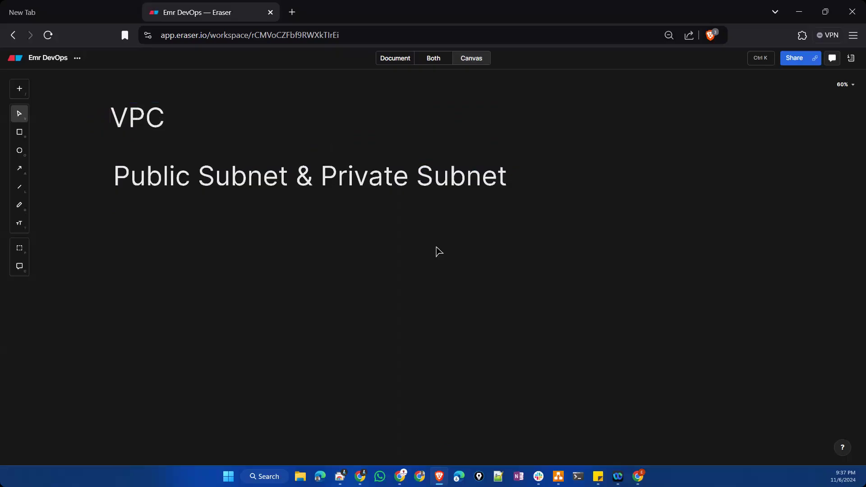
{"action": "left_click_drag", "start_coordinate": [357, 181], "coordinate": [354, 182]}
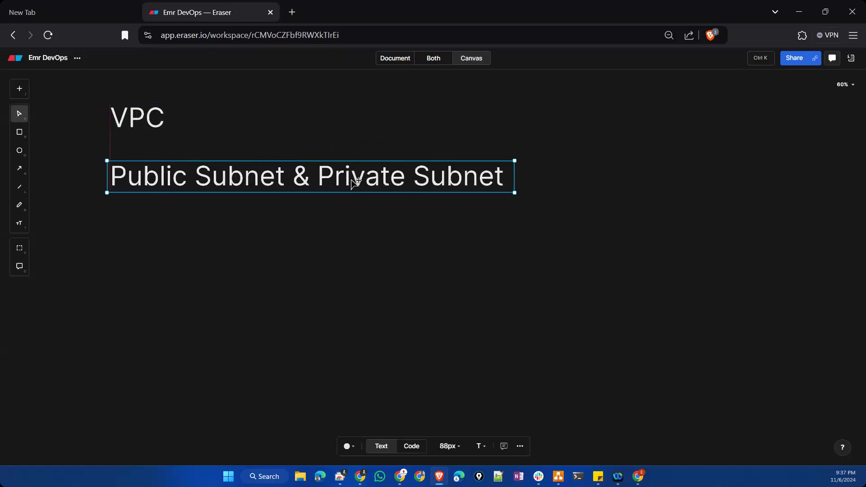
{"action": "left_click", "coordinate": [529, 221]}
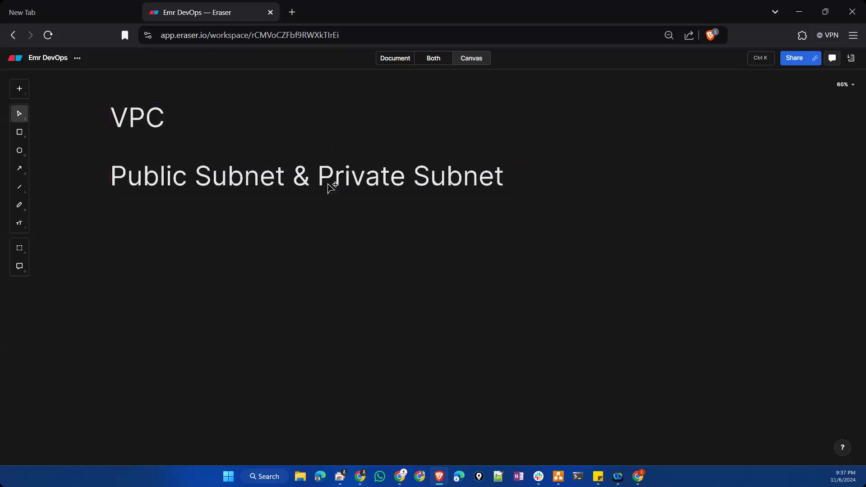
{"action": "left_click_drag", "start_coordinate": [331, 187], "coordinate": [329, 182]}
{"action": "left_click", "coordinate": [458, 248]}
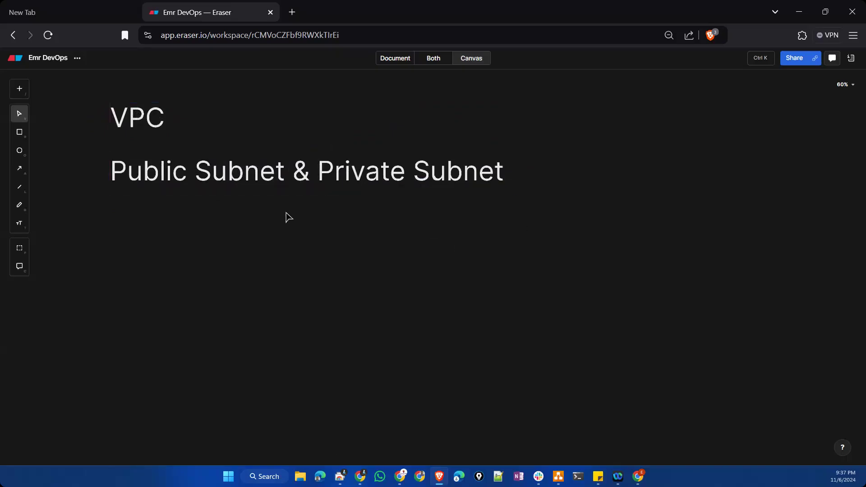
Draw a large container rectangle below the subnet heading
{"action": "left_click", "coordinate": [20, 132]}
{"action": "left_click", "coordinate": [118, 193]}
{"action": "left_click_drag", "start_coordinate": [159, 214], "coordinate": [776, 413]}
{"action": "left_click", "coordinate": [675, 134]}
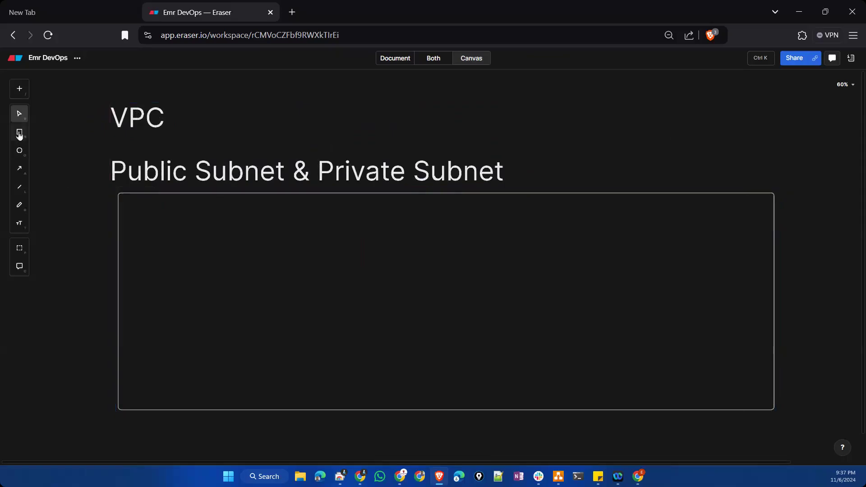
Draw left and right subnet rectangles inside the container, narrowing the right one
{"action": "left_click", "coordinate": [19, 134]}
{"action": "left_click", "coordinate": [171, 208]}
{"action": "left_click_drag", "start_coordinate": [248, 260], "coordinate": [391, 388]}
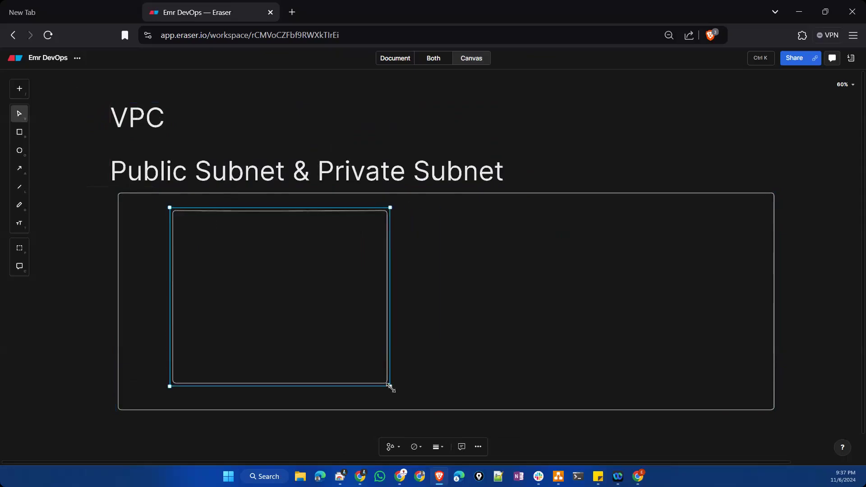
{"action": "left_click", "coordinate": [515, 145]}
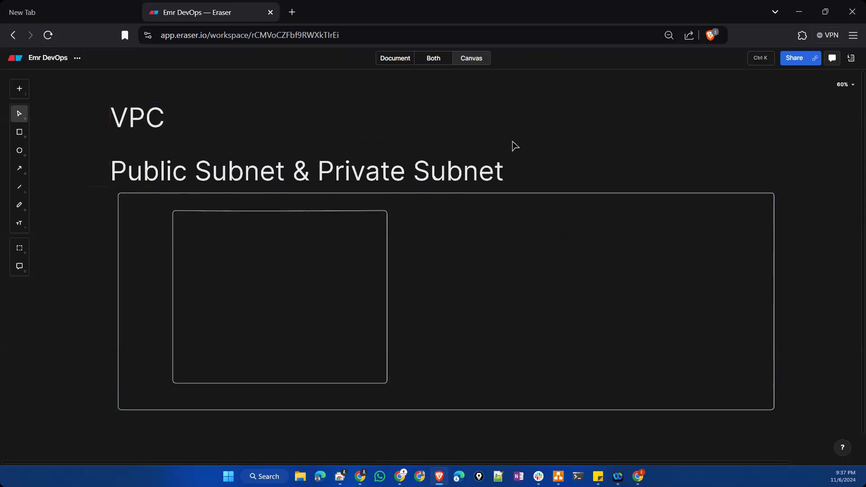
{"action": "left_click", "coordinate": [21, 134]}
{"action": "left_click", "coordinate": [463, 212]}
{"action": "left_click_drag", "start_coordinate": [646, 301], "coordinate": [612, 312]}
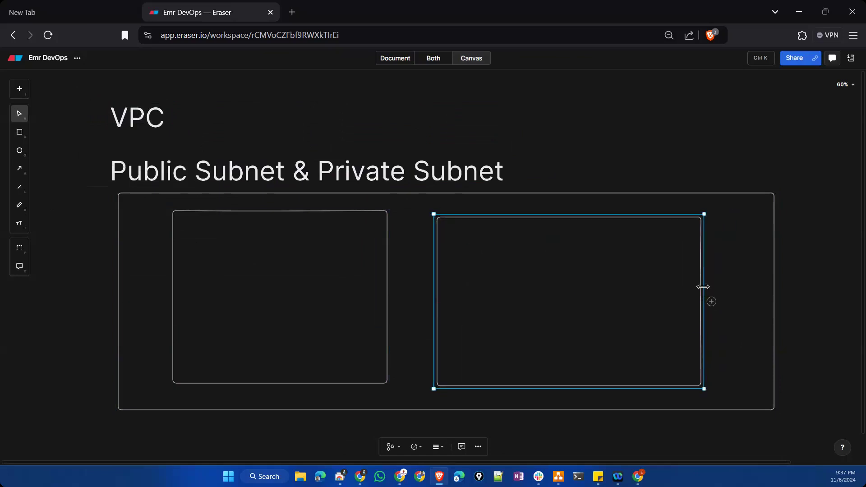
{"action": "left_click_drag", "start_coordinate": [703, 287], "coordinate": [573, 284]}
{"action": "left_click_drag", "start_coordinate": [513, 286], "coordinate": [509, 282]}
Narrow the left subnet box and fine-tune the right box's width and position
{"action": "left_click", "coordinate": [387, 277]}
{"action": "left_click_drag", "start_coordinate": [389, 261], "coordinate": [229, 266]}
{"action": "left_click_drag", "start_coordinate": [470, 267], "coordinate": [367, 269]}
{"action": "left_click_drag", "start_coordinate": [461, 264], "coordinate": [442, 276]}
{"action": "left_click_drag", "start_coordinate": [386, 277], "coordinate": [377, 276]}
{"action": "left_click", "coordinate": [623, 147]}
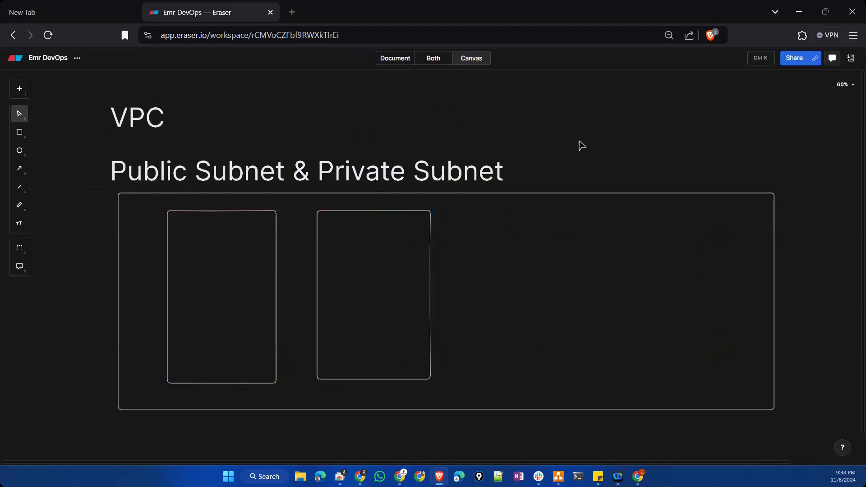
Spread the subnet boxes apart, moving the right one further right and the left ~200 px right
{"action": "left_click", "coordinate": [235, 254]}
{"action": "left_click", "coordinate": [358, 273]}
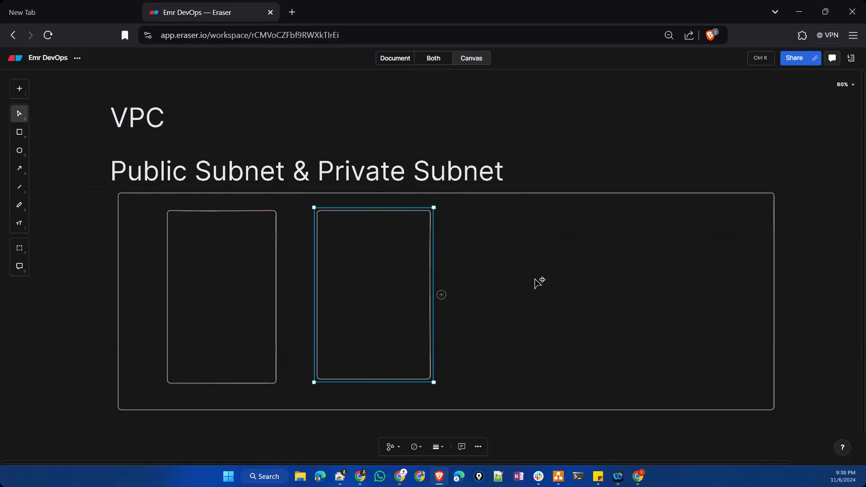
{"action": "left_click", "coordinate": [242, 251]}
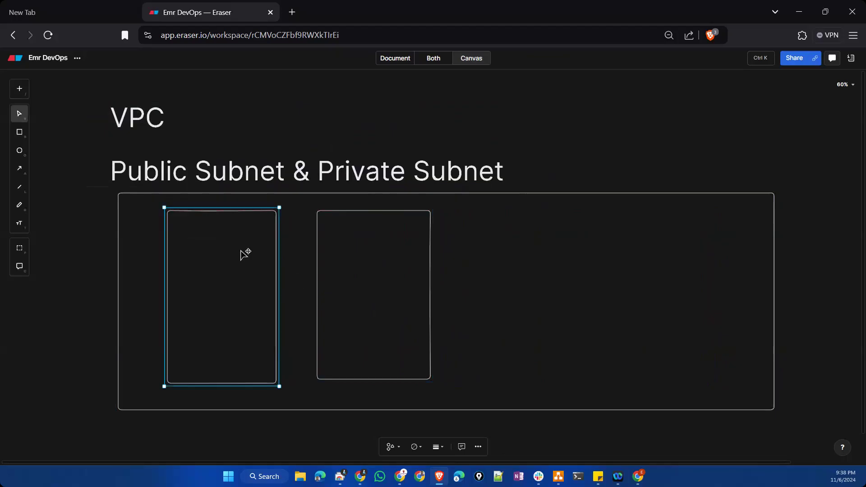
{"action": "left_click_drag", "start_coordinate": [374, 260], "coordinate": [600, 261]}
{"action": "left_click", "coordinate": [251, 269]}
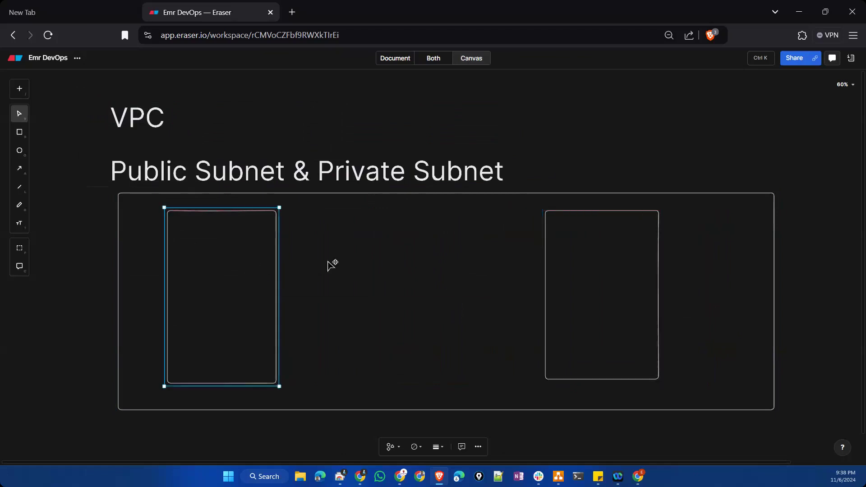
{"action": "left_click_drag", "start_coordinate": [214, 260], "coordinate": [307, 259]}
{"action": "double_click", "coordinate": [310, 264]}
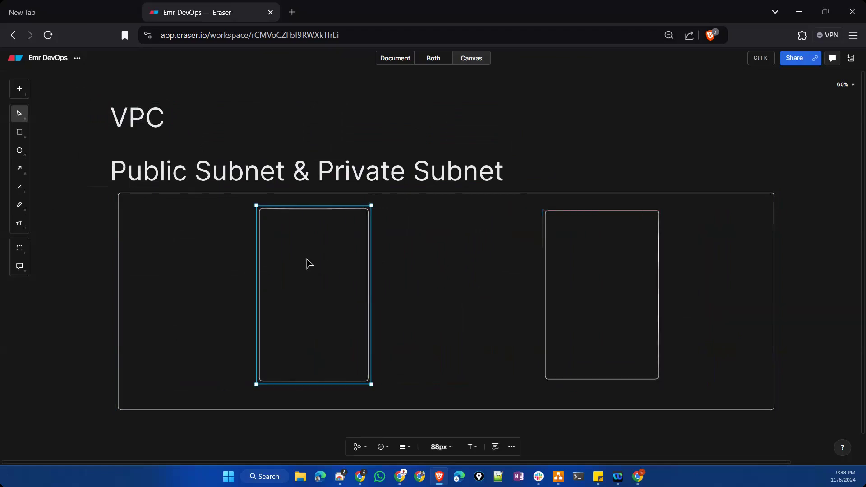
{"action": "left_click", "coordinate": [280, 132]}
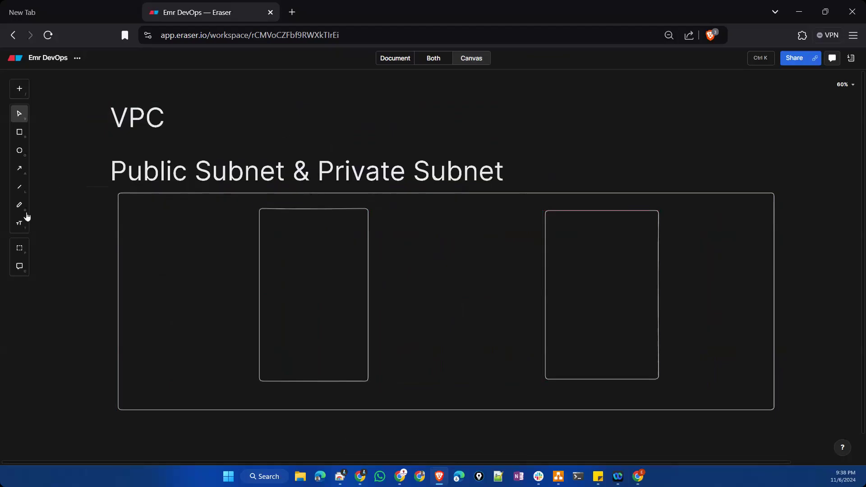
Draw an elbow arrow up from the left box to a 'PUB' label
{"action": "left_click", "coordinate": [19, 169]}
{"action": "mouse_move", "coordinate": [334, 222]}
{"action": "left_mouse_down"}
{"action": "mouse_move", "coordinate": [309, 141]}
{"action": "mouse_move", "coordinate": [400, 123]}
{"action": "left_mouse_up"}
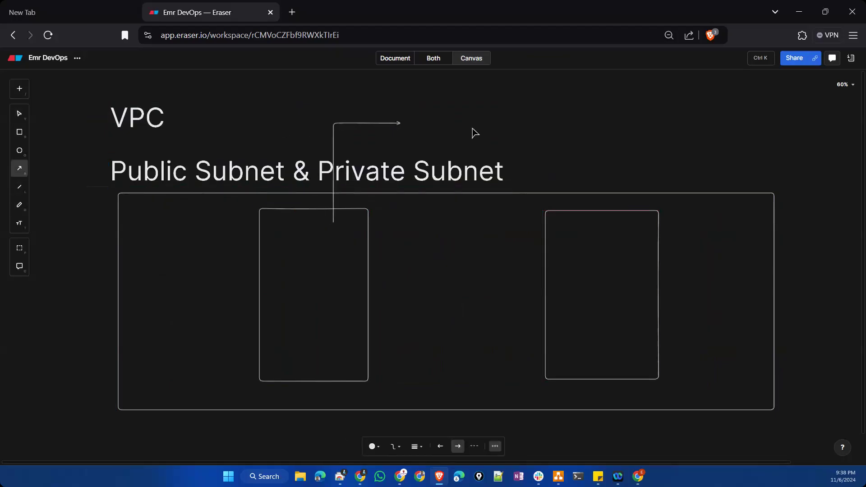
{"action": "left_click", "coordinate": [17, 224]}
{"action": "left_click", "coordinate": [419, 123]}
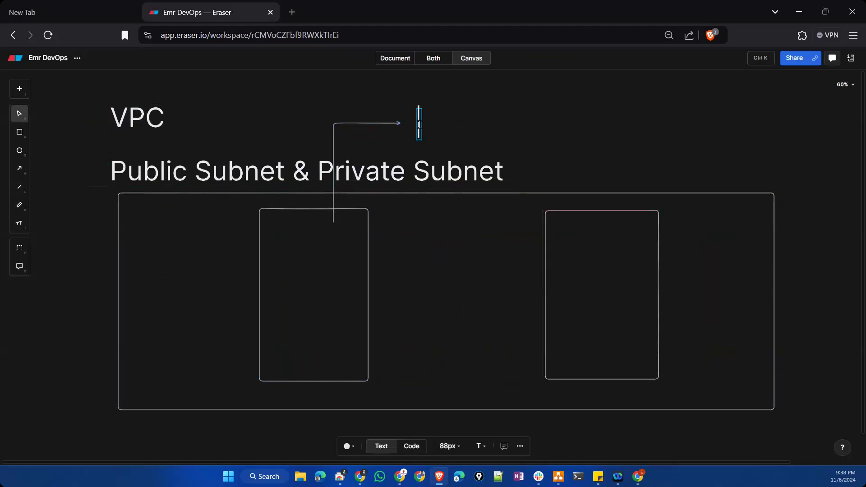
{"action": "type", "text": "PUB"}
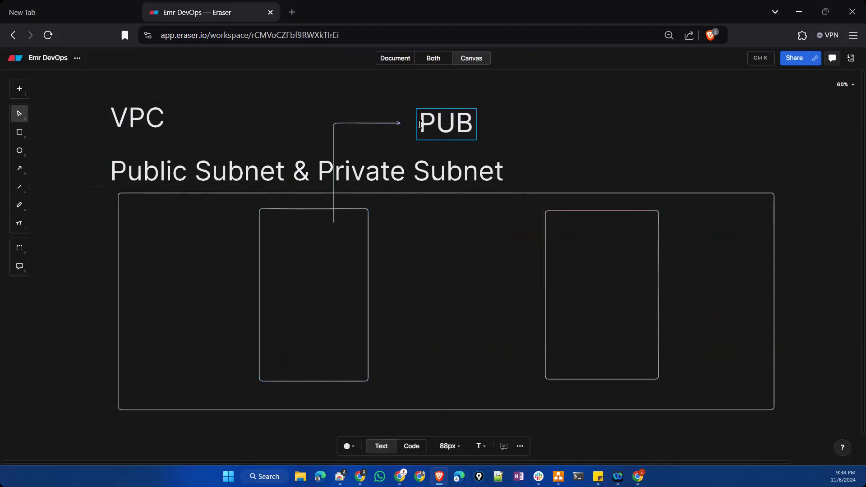
{"action": "left_click", "coordinate": [657, 143]}
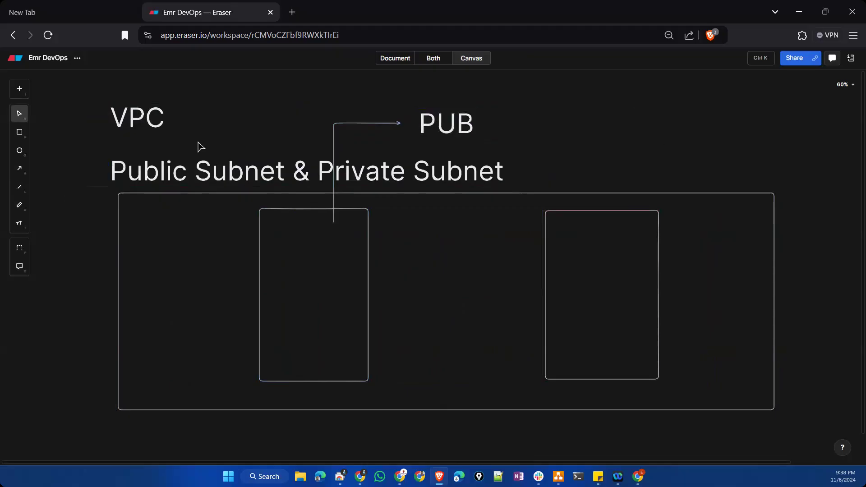
Draw an elbow arrow up from the right box to a 'Prv' label
{"action": "key", "text": "a"}
{"action": "left_click_drag", "start_coordinate": [603, 242], "coordinate": [656, 121]}
{"action": "left_click", "coordinate": [19, 223]}
{"action": "left_click", "coordinate": [677, 119]}
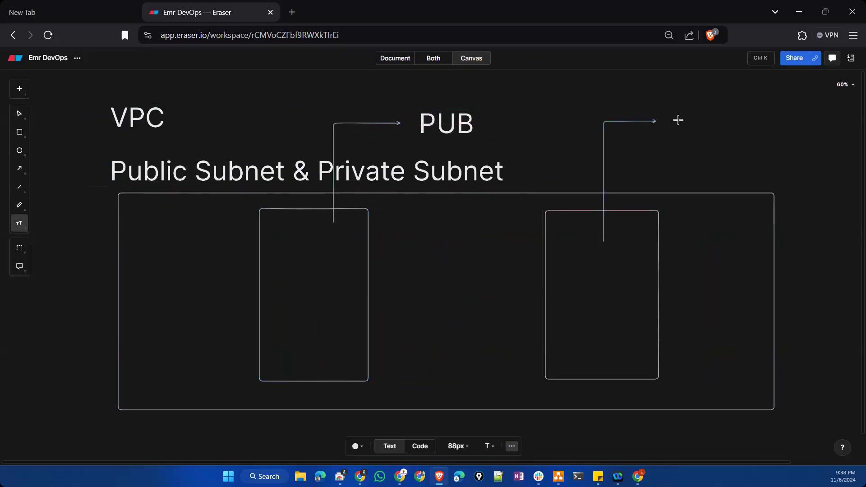
{"action": "type", "text": "Pr"}
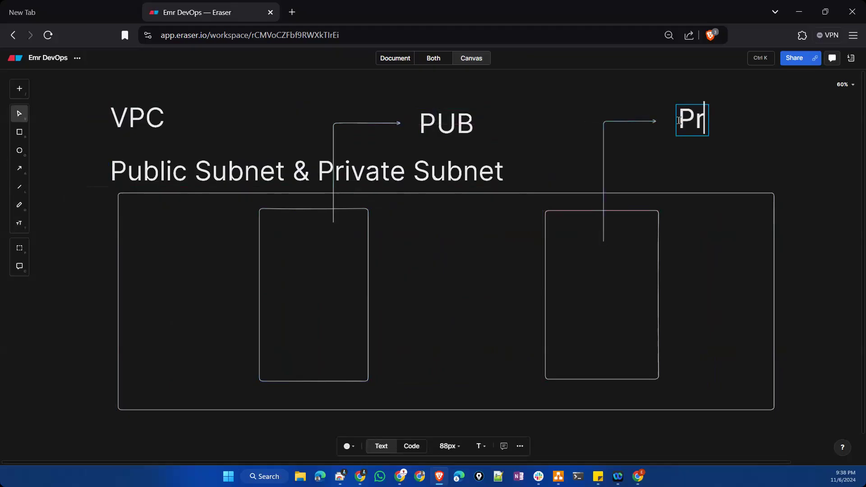
{"action": "type", "text": "v"}
{"action": "left_click", "coordinate": [322, 275]}
{"action": "left_click", "coordinate": [537, 135]}
{"action": "left_click", "coordinate": [333, 260]}
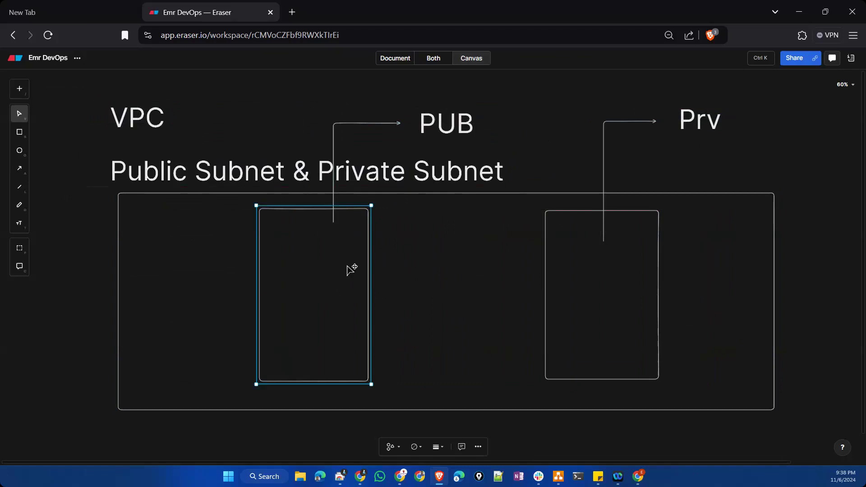
Widen the left subnet box and draw two small stacked rectangles inside it
{"action": "left_click_drag", "start_coordinate": [371, 267], "coordinate": [406, 267]}
{"action": "left_click", "coordinate": [464, 145]}
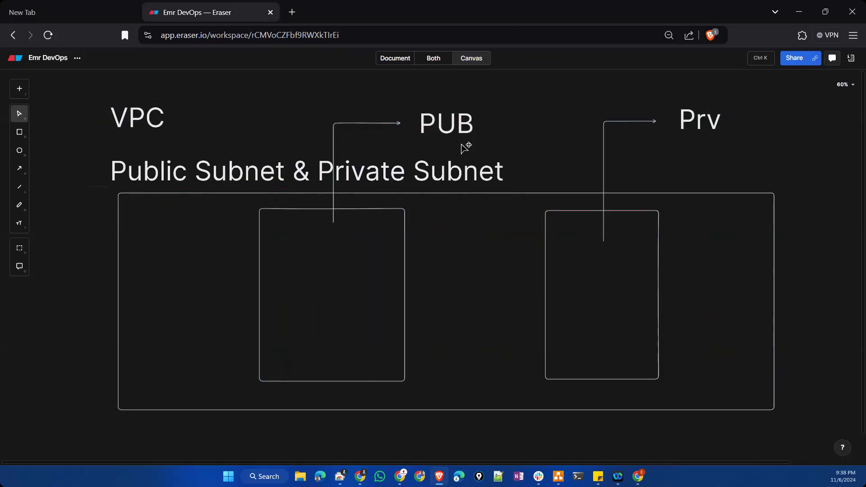
{"action": "left_click", "coordinate": [19, 133]}
{"action": "left_click_drag", "start_coordinate": [286, 231], "coordinate": [325, 252]}
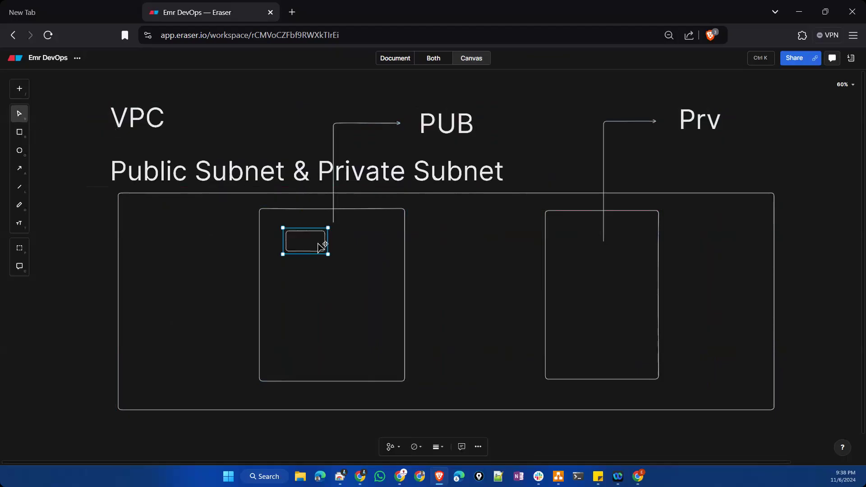
{"action": "left_click", "coordinate": [82, 132]}
{"action": "left_click", "coordinate": [20, 132]}
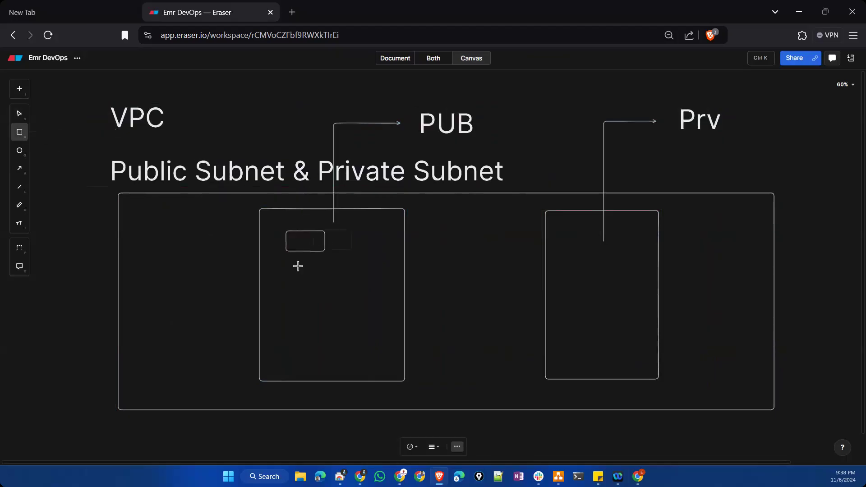
{"action": "left_click_drag", "start_coordinate": [286, 270], "coordinate": [325, 290]}
{"action": "left_click", "coordinate": [83, 155]}
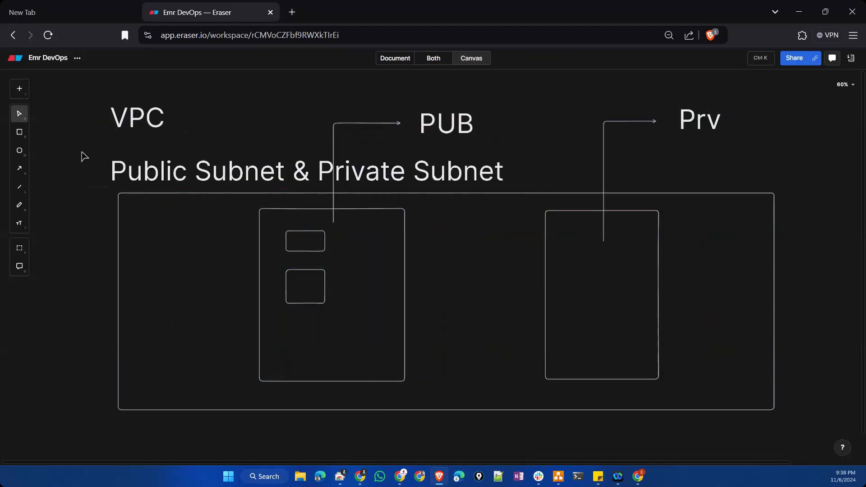
Add a third small rectangle below and match its size and alignment to the others
{"action": "left_click", "coordinate": [20, 133]}
{"action": "left_click_drag", "start_coordinate": [280, 323], "coordinate": [319, 343]}
{"action": "left_click", "coordinate": [312, 306]}
{"action": "left_click_drag", "start_coordinate": [311, 295], "coordinate": [311, 291]}
{"action": "left_click", "coordinate": [304, 333]}
{"action": "left_click_drag", "start_coordinate": [304, 333], "coordinate": [309, 328]}
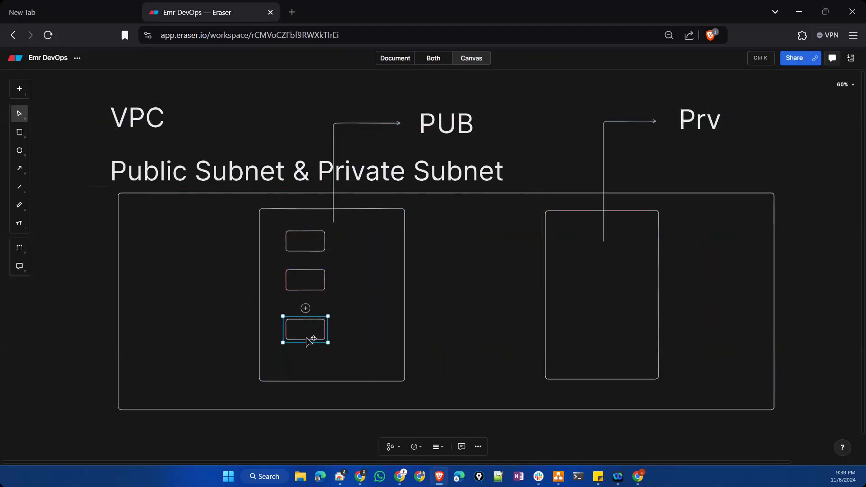
{"action": "left_click", "coordinate": [311, 116]}
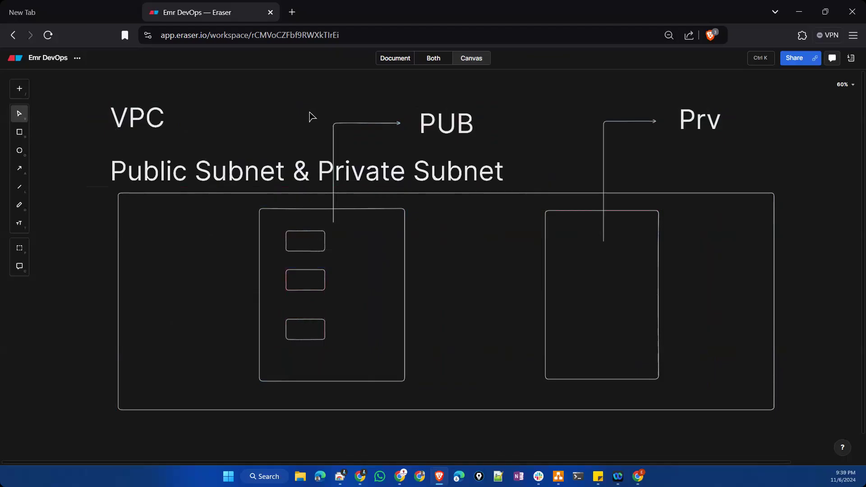
{"action": "left_click", "coordinate": [20, 168]}
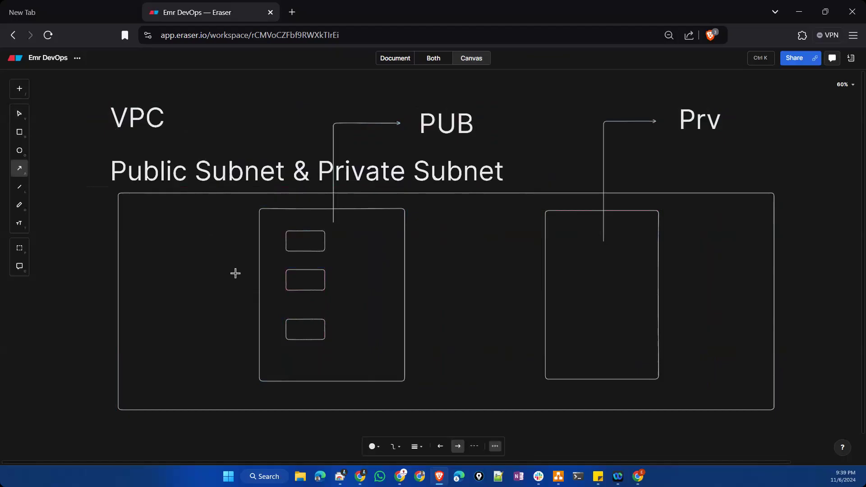
Draw a leftward arrow out of the public subnet ending at an 'int' label
{"action": "left_click_drag", "start_coordinate": [270, 274], "coordinate": [95, 275]}
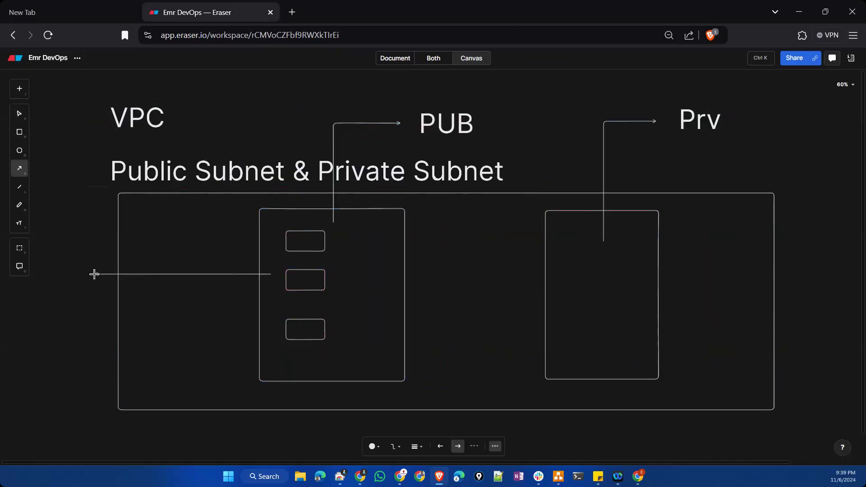
{"action": "left_click", "coordinate": [20, 223]}
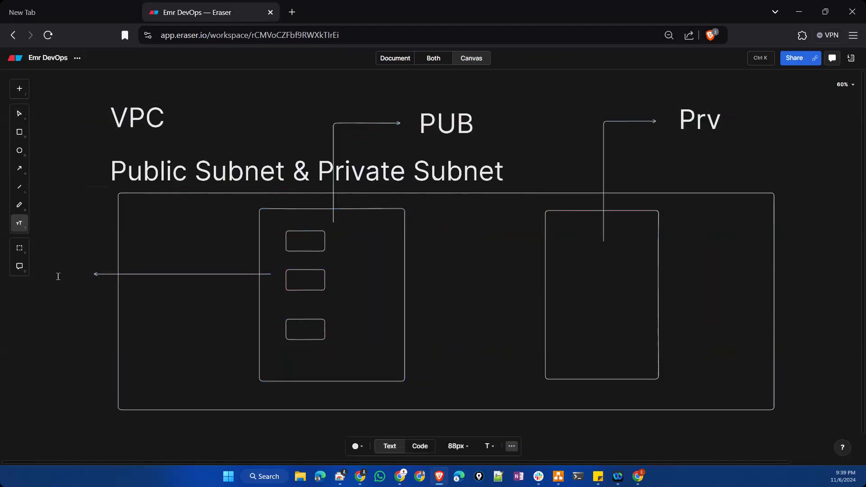
{"action": "left_click", "coordinate": [58, 277]}
{"action": "type", "text": "int"}
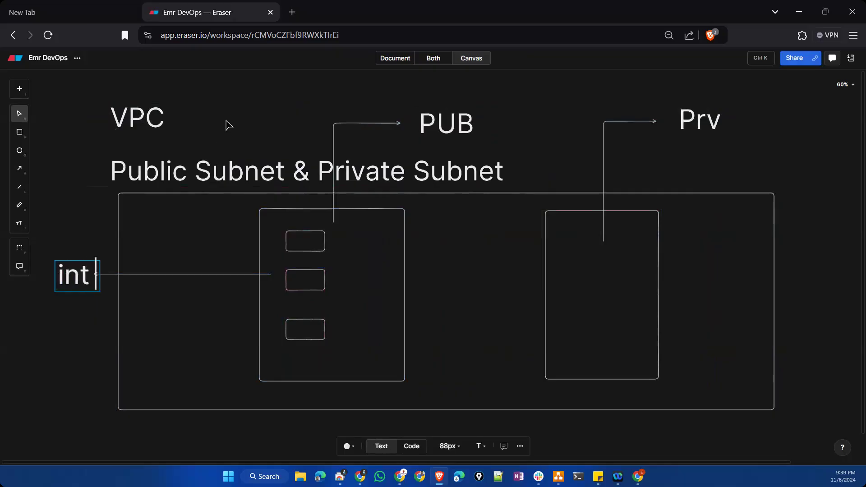
{"action": "left_click", "coordinate": [229, 131]}
Move the third small rectangle up to even out the spacing
{"action": "left_click", "coordinate": [307, 335]}
{"action": "left_click_drag", "start_coordinate": [307, 335], "coordinate": [308, 326]}
{"action": "left_click", "coordinate": [290, 102]}
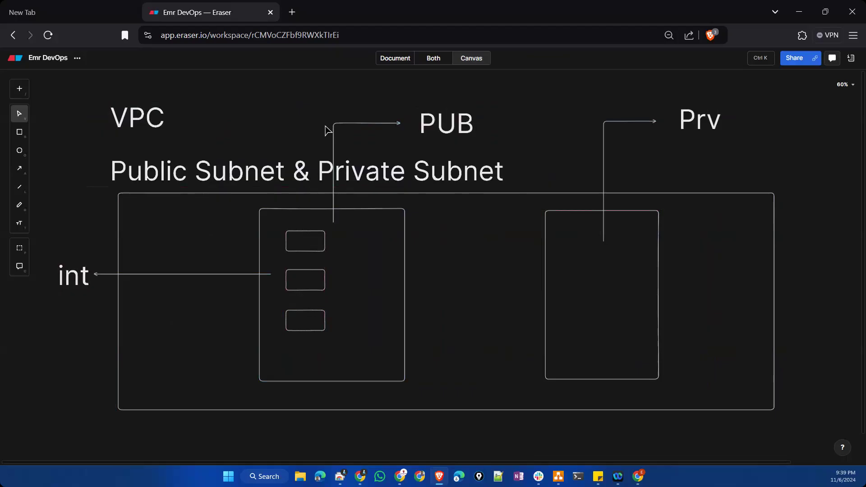
{"action": "left_click", "coordinate": [371, 223]}
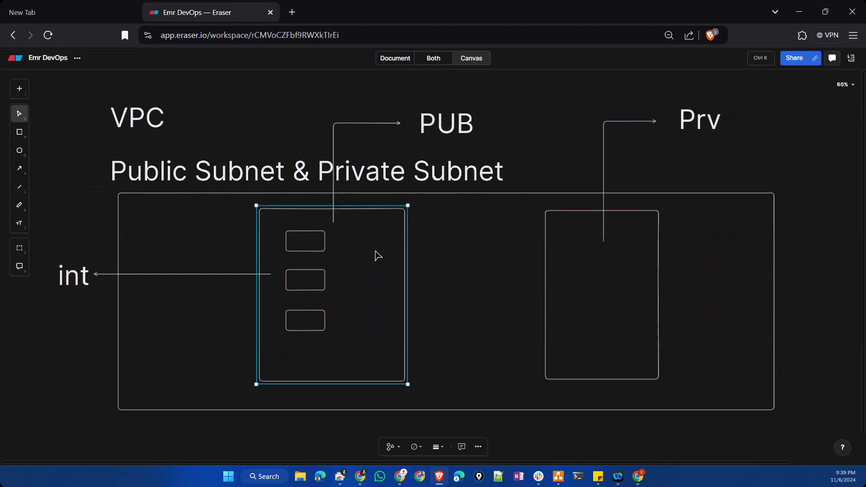
{"action": "left_click", "coordinate": [286, 121]}
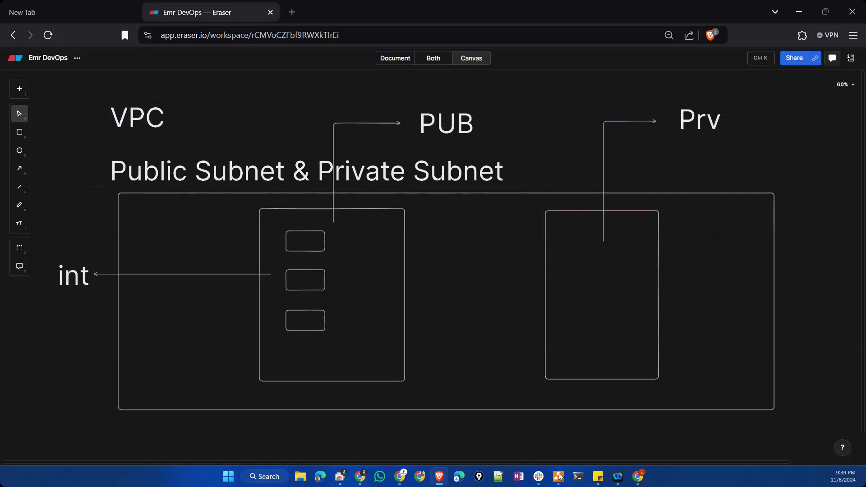
{"action": "left_click", "coordinate": [559, 477]}
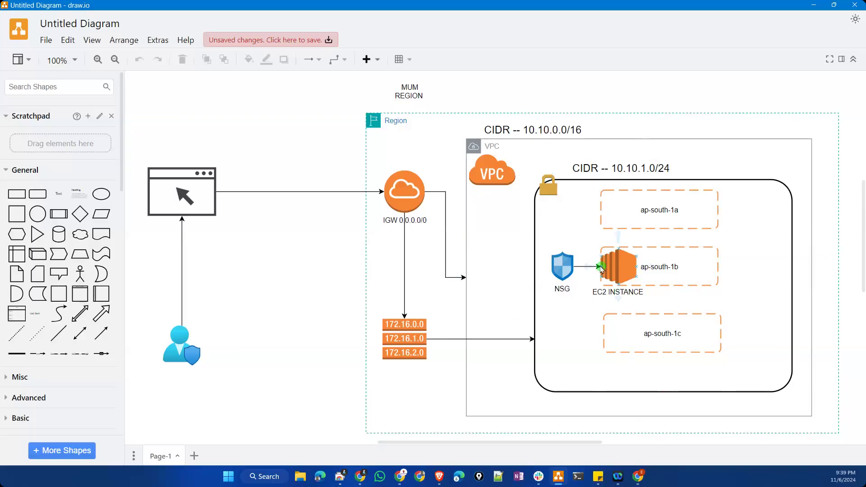
Prefix the subnet label with PUBLIC so it reads 'PUBLIC CIDR -- 10.10.1.0/24'
{"action": "left_click", "coordinate": [617, 266]}
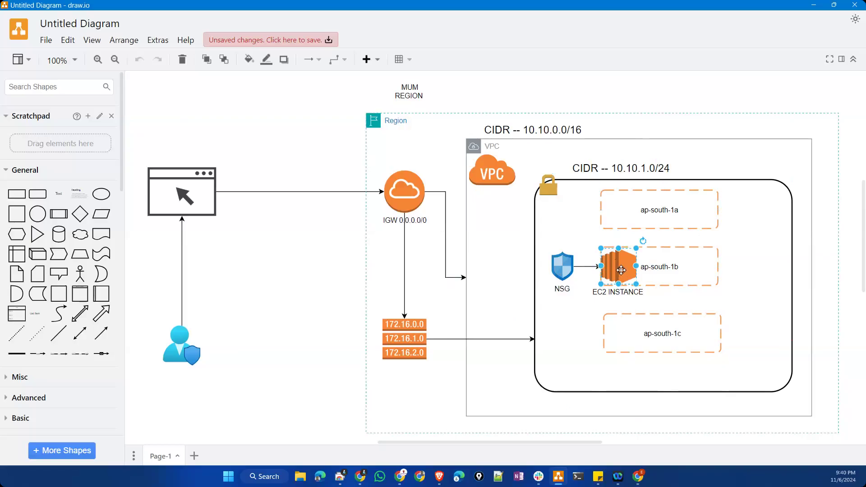
{"action": "left_click", "coordinate": [693, 171]}
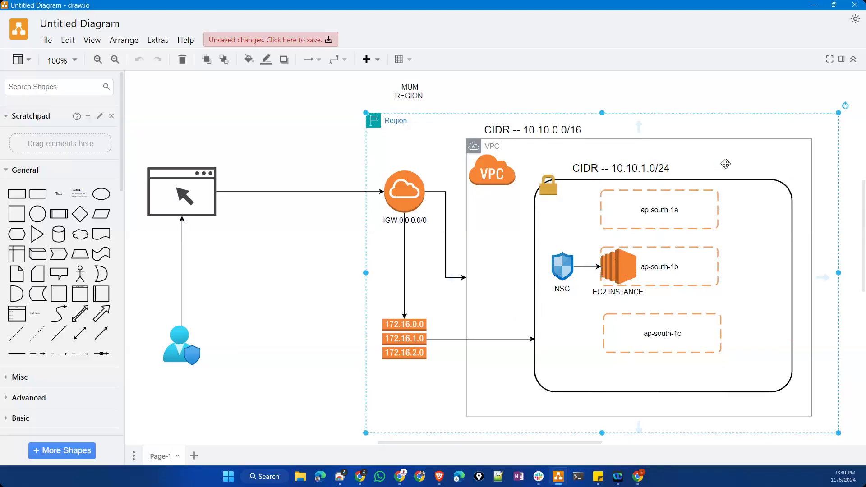
{"action": "double_click", "coordinate": [642, 164]}
{"action": "left_click", "coordinate": [616, 168]}
{"action": "double_click", "coordinate": [578, 167]}
{"action": "left_click", "coordinate": [581, 169]}
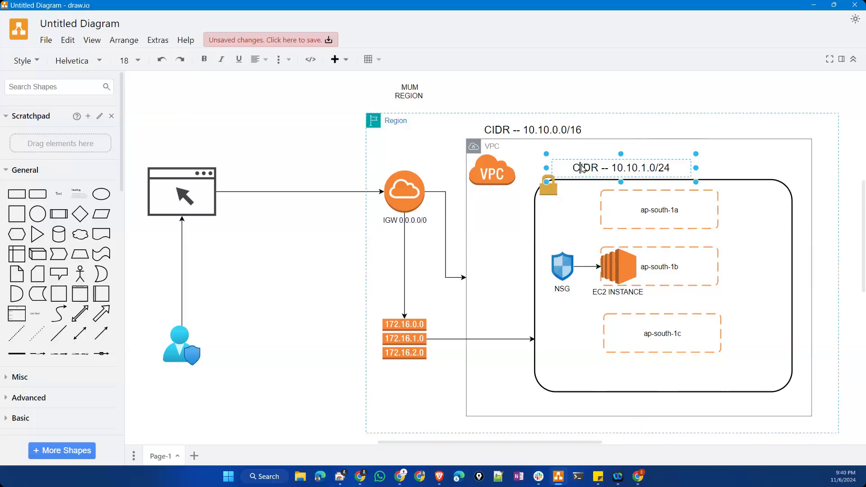
{"action": "type", "text": "PUBLIC"}
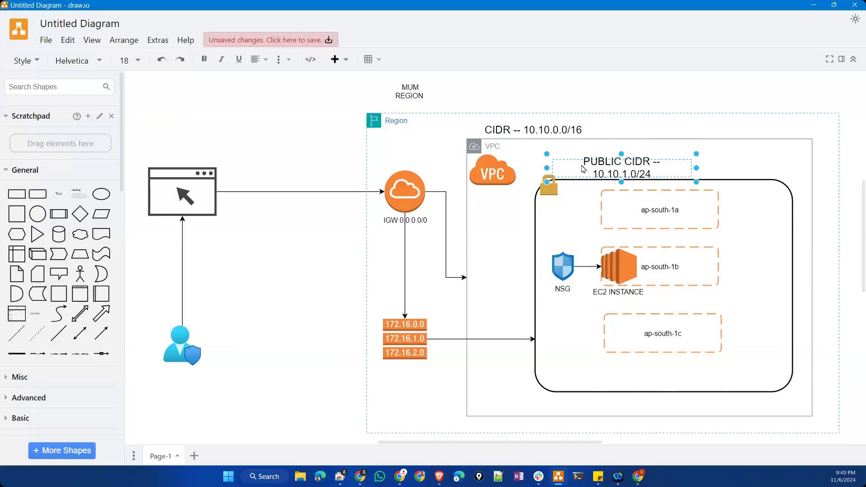
{"action": "key", "text": "Escape"}
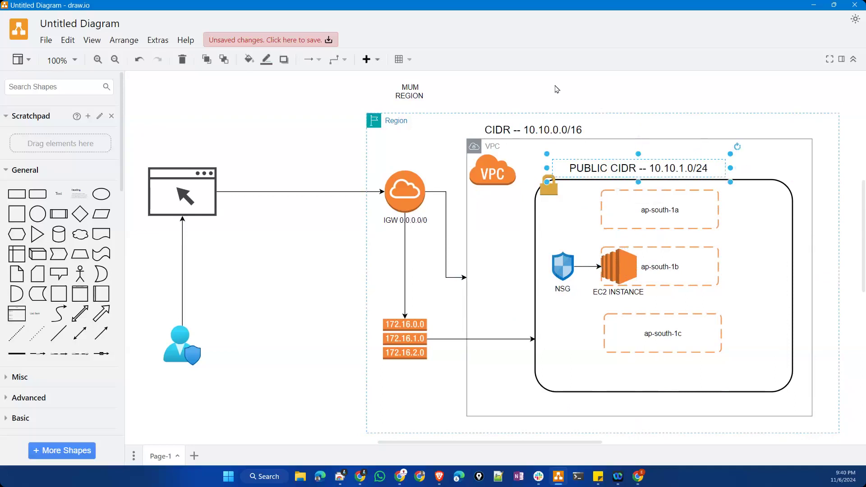
{"action": "left_click", "coordinate": [556, 89]}
Widen the Region and VPC containers to the right
{"action": "left_click_drag", "start_coordinate": [453, 444], "coordinate": [554, 446]}
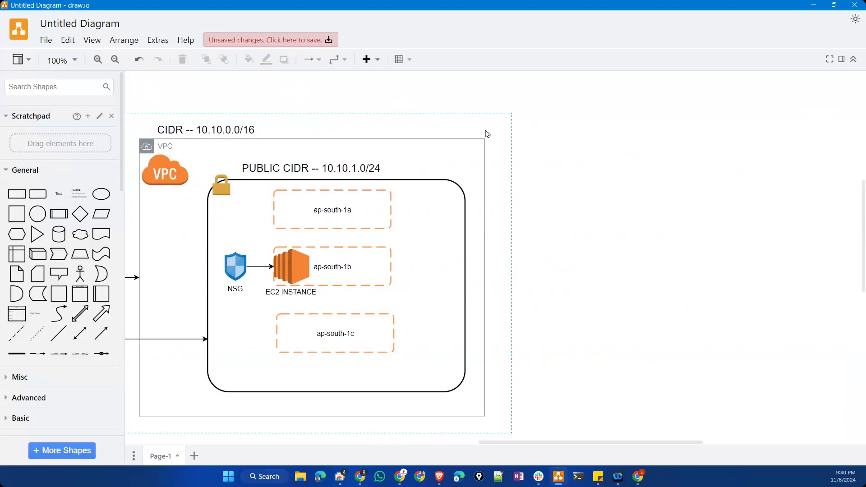
{"action": "left_click", "coordinate": [512, 273]}
{"action": "left_click_drag", "start_coordinate": [512, 273], "coordinate": [839, 275]}
{"action": "left_click", "coordinate": [448, 149]}
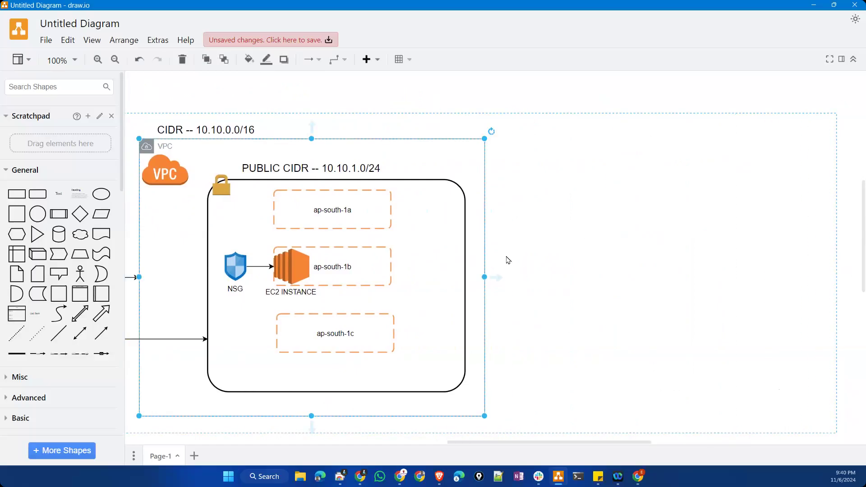
{"action": "left_click_drag", "start_coordinate": [485, 277], "coordinate": [819, 279]}
Duplicate the PUBLIC CIDR subnet box and align the copy on the VPC's right side
{"action": "left_click", "coordinate": [421, 218]}
{"action": "right_click", "coordinate": [421, 219]}
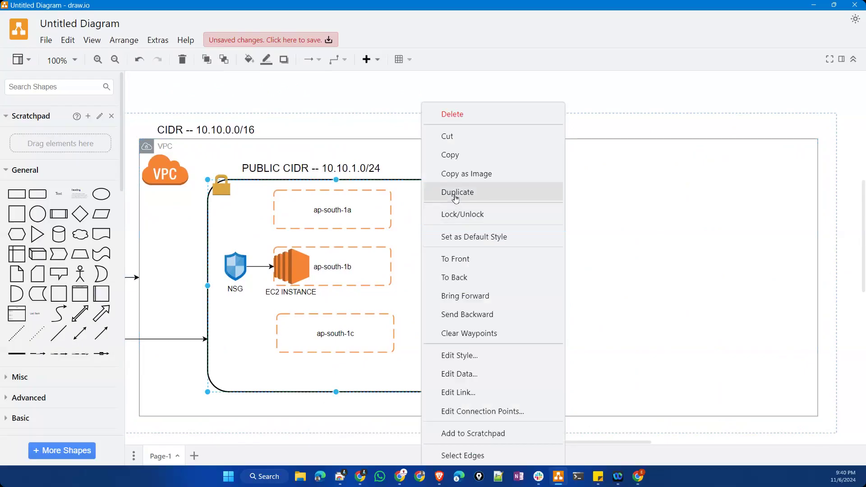
{"action": "left_click", "coordinate": [435, 192]}
{"action": "left_click_drag", "start_coordinate": [550, 237], "coordinate": [757, 221]}
{"action": "left_click", "coordinate": [501, 184]}
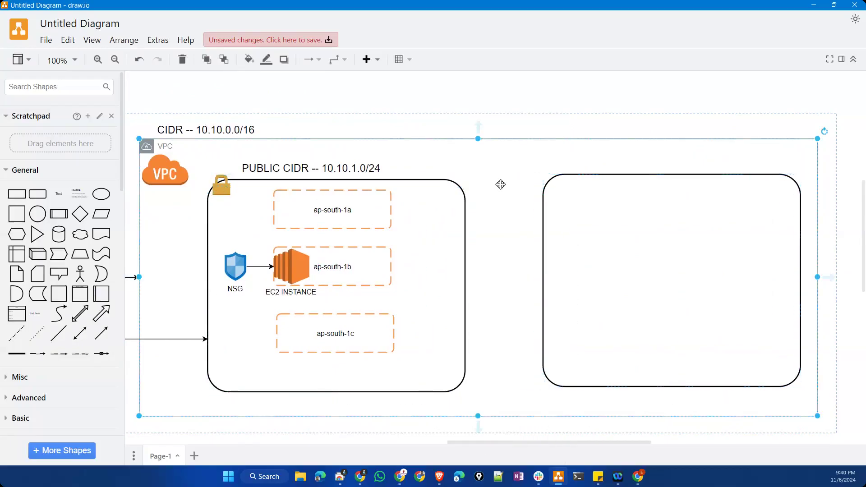
{"action": "left_click_drag", "start_coordinate": [626, 251], "coordinate": [622, 256]}
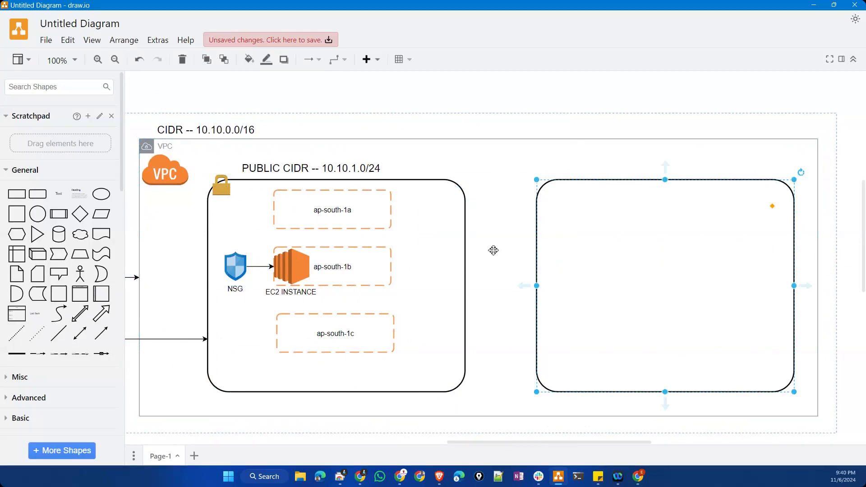
{"action": "left_click", "coordinate": [424, 225]}
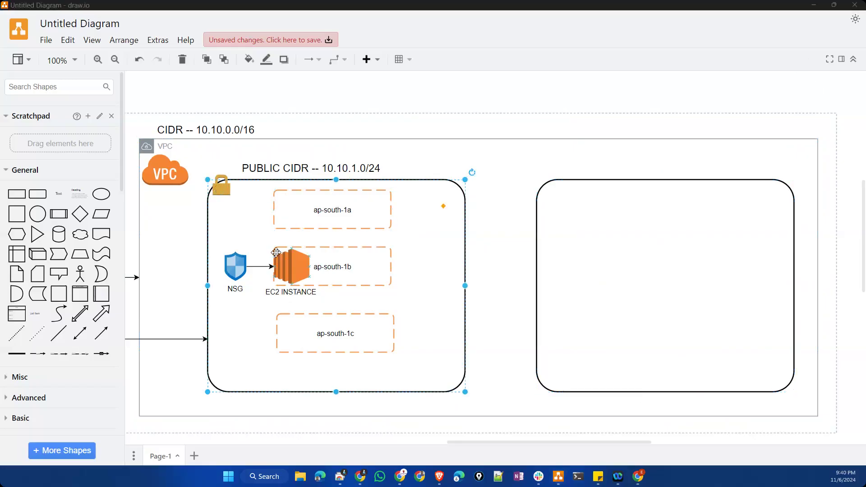
{"action": "right_click", "coordinate": [224, 191]}
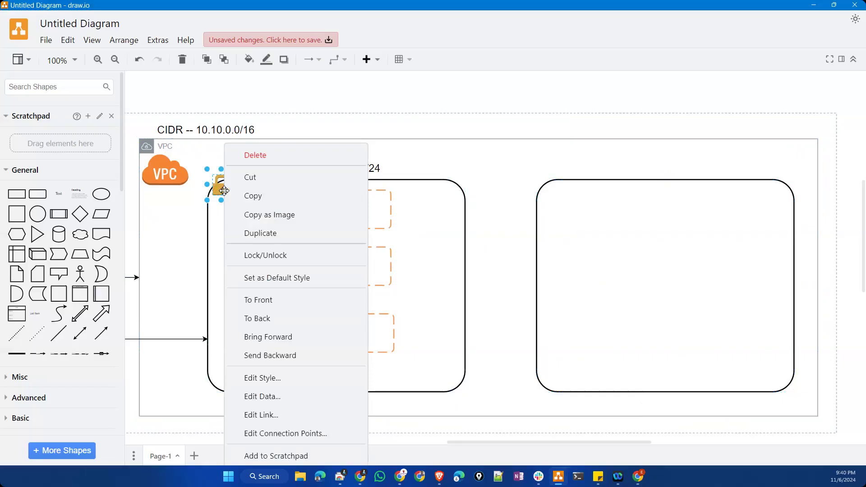
Copy the lock icon and PUBLIC CIDR label onto the right-hand subnet box
{"action": "left_click", "coordinate": [265, 236]}
{"action": "left_click_drag", "start_coordinate": [226, 189], "coordinate": [559, 179]}
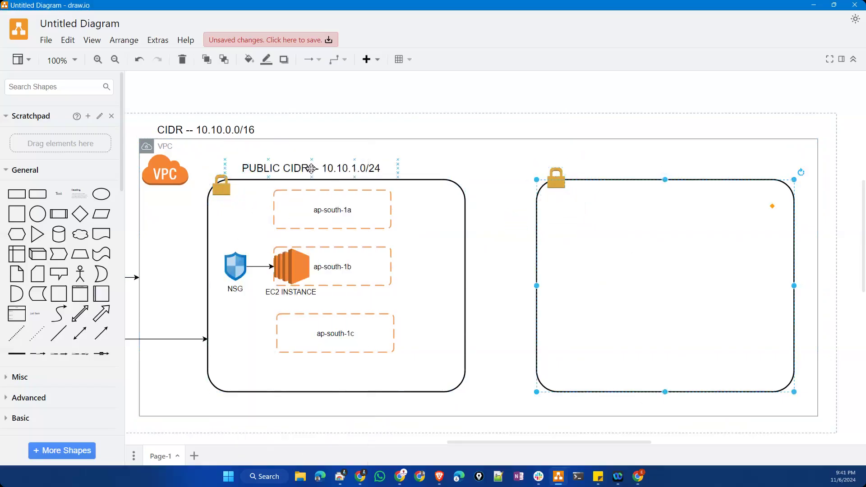
{"action": "right_click", "coordinate": [311, 169]}
{"action": "left_click", "coordinate": [353, 231]}
{"action": "left_click_drag", "start_coordinate": [318, 177], "coordinate": [605, 168]}
Change the copied label to read 'PRIVATE CIDR -- 10.10.2.0/24'
{"action": "double_click", "coordinate": [617, 169]}
{"action": "left_click", "coordinate": [618, 168]}
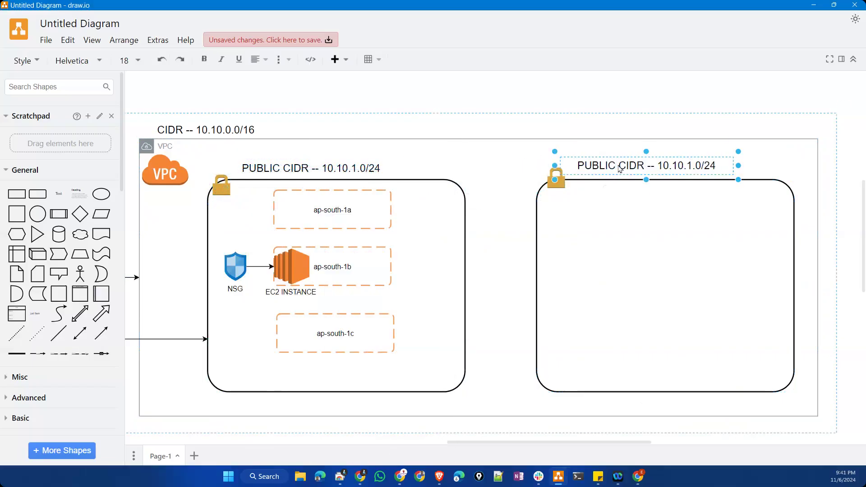
{"action": "key", "text": "BackSpace"}
{"action": "key", "text": "BackSpace"}
{"action": "key", "text": "BackSpace"}
{"action": "key", "text": "BackSpace"}
{"action": "key", "text": "BackSpace"}
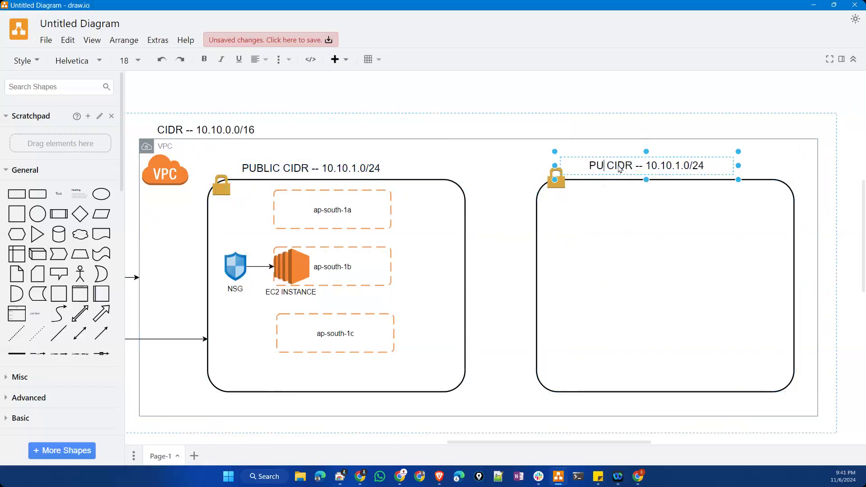
{"action": "type", "text": "RIVATE"}
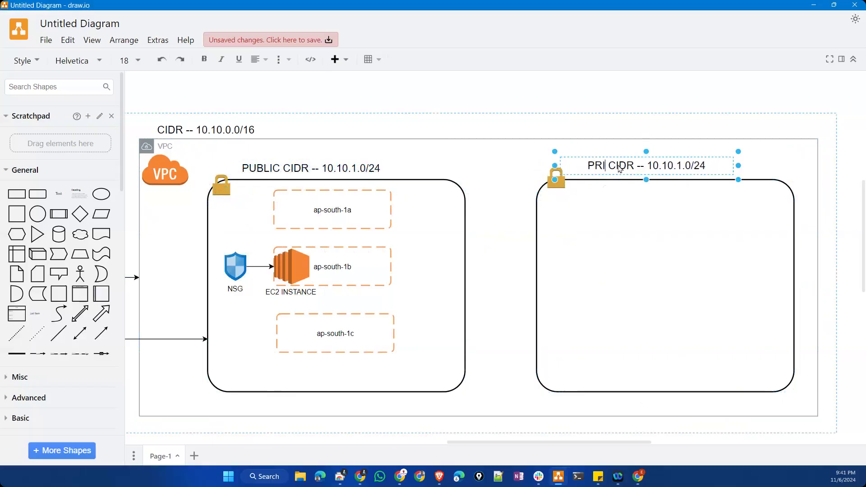
{"action": "left_click", "coordinate": [659, 224]}
{"action": "double_click", "coordinate": [696, 167]}
{"action": "left_click", "coordinate": [697, 167]}
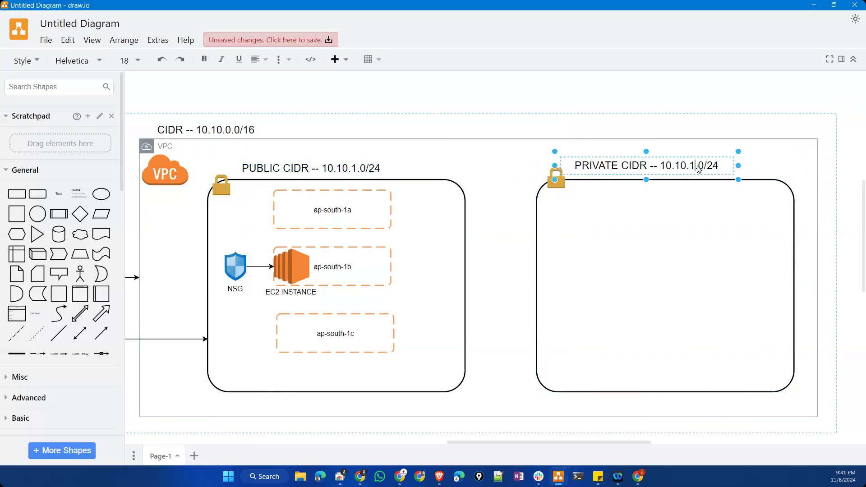
{"action": "key", "text": "BackSpace"}
{"action": "type", "text": "2"}
{"action": "left_click", "coordinate": [696, 222]}
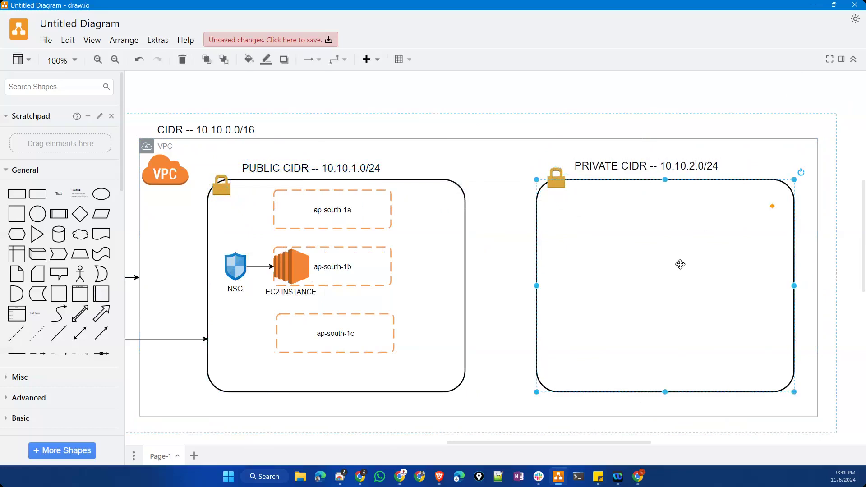
Duplicate the ap-south-1a zone box into the private subnet, making three stacked copies
{"action": "left_click", "coordinate": [235, 128]}
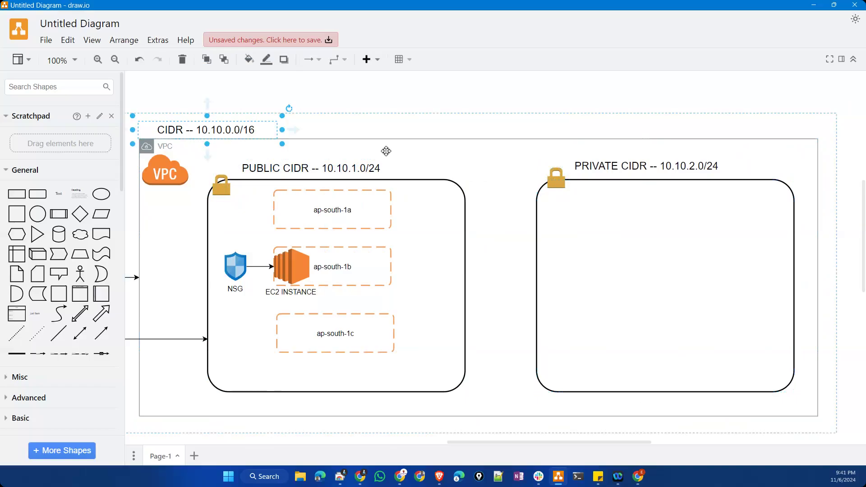
{"action": "left_click", "coordinate": [578, 228]}
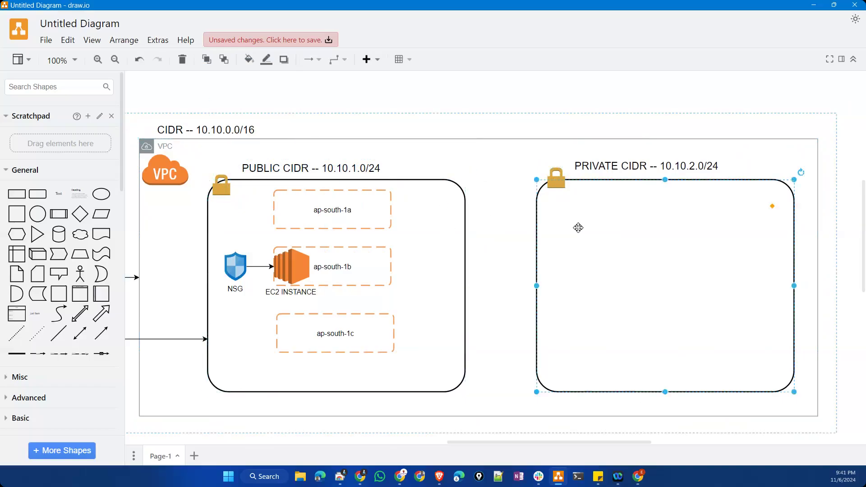
{"action": "left_click", "coordinate": [496, 217]}
{"action": "left_click", "coordinate": [378, 210]}
{"action": "right_click", "coordinate": [378, 211]}
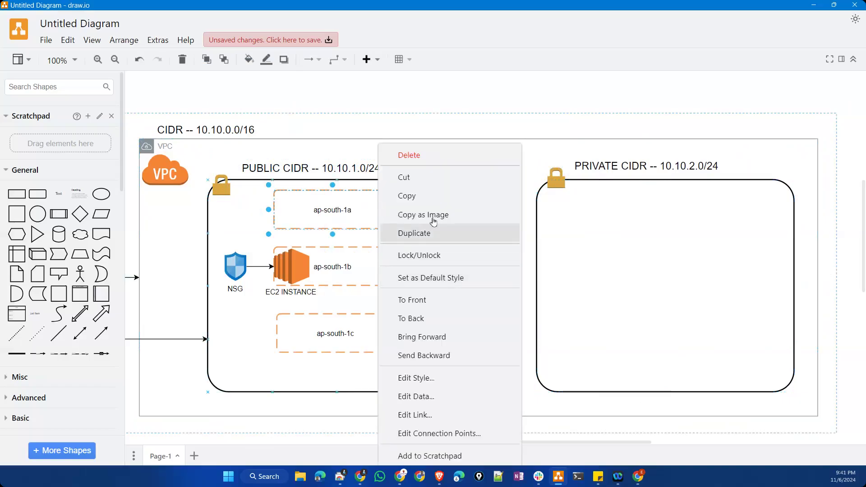
{"action": "left_click", "coordinate": [440, 231]}
{"action": "left_click_drag", "start_coordinate": [369, 211], "coordinate": [659, 358]}
{"action": "right_click", "coordinate": [695, 210]}
{"action": "left_click", "coordinate": [718, 242]}
{"action": "right_click", "coordinate": [669, 271]}
{"action": "left_click", "coordinate": [700, 232]}
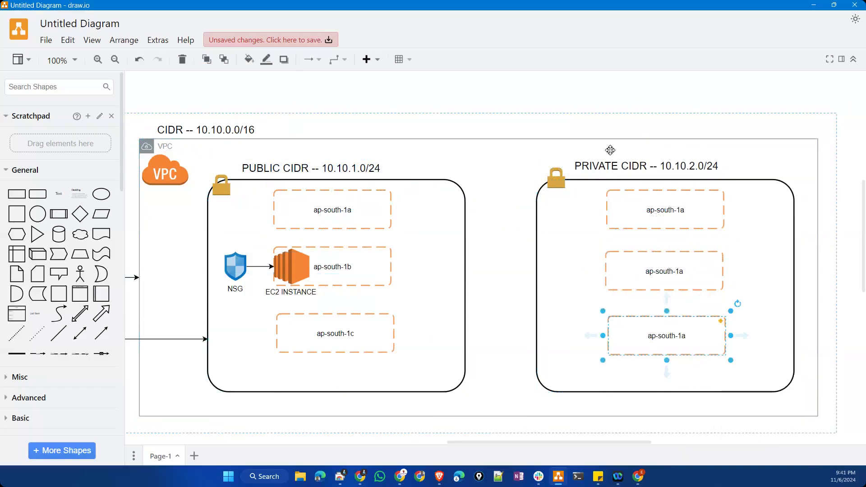
{"action": "left_click", "coordinate": [640, 95]}
Copy the EC2 INSTANCE icon into the middle private ap-south-1a box
{"action": "left_click", "coordinate": [293, 266]}
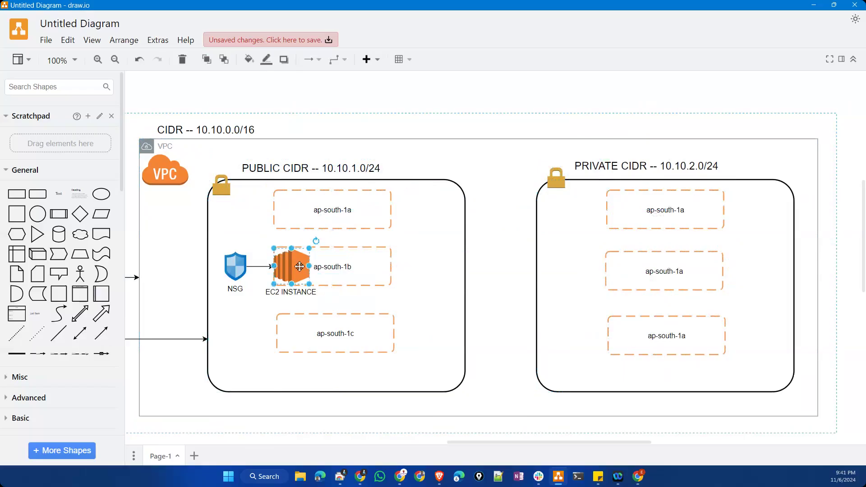
{"action": "right_click", "coordinate": [300, 266]}
{"action": "left_click", "coordinate": [336, 192]}
{"action": "left_click_drag", "start_coordinate": [296, 271], "coordinate": [638, 273]}
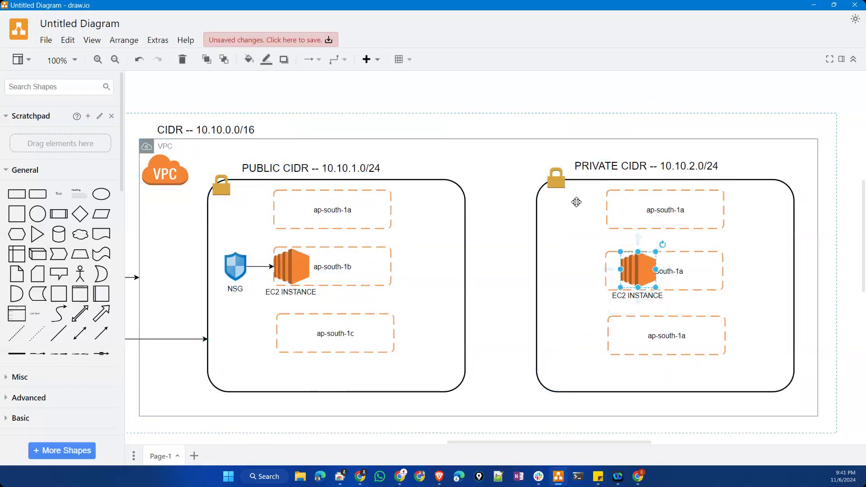
{"action": "left_click", "coordinate": [624, 96]}
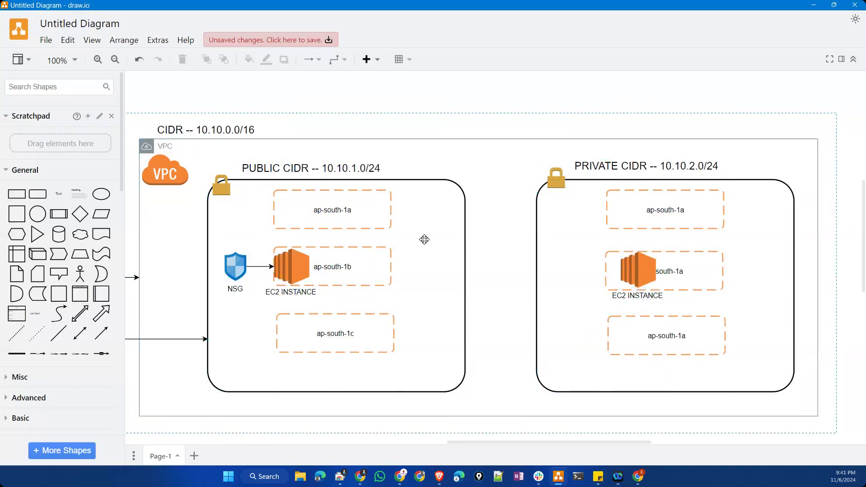
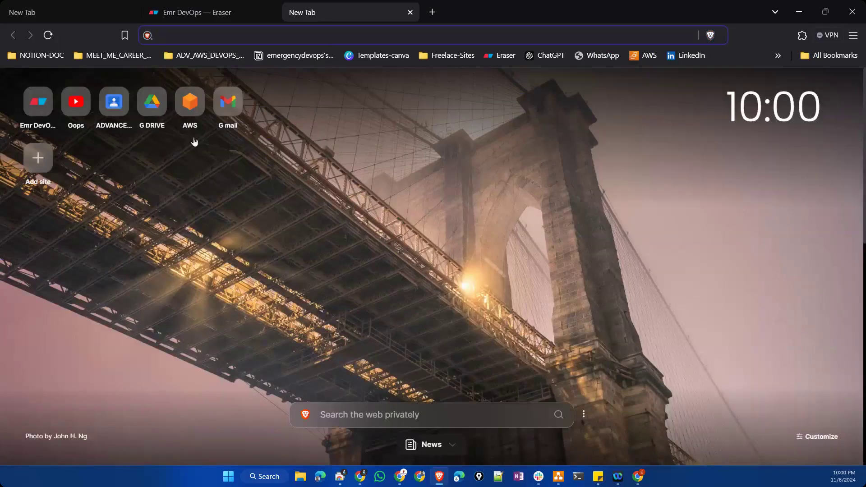
Open the AWS console and sign in as the root user with the saved credentials
{"action": "left_click", "coordinate": [189, 96]}
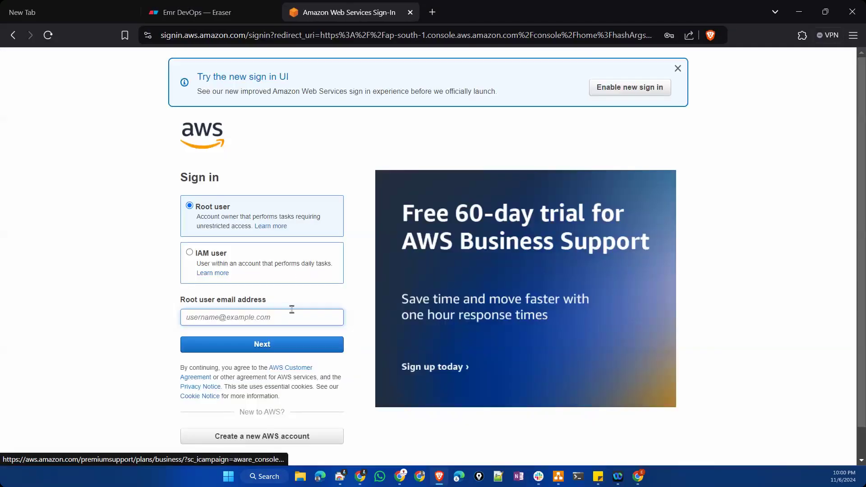
{"action": "left_click", "coordinate": [290, 313]}
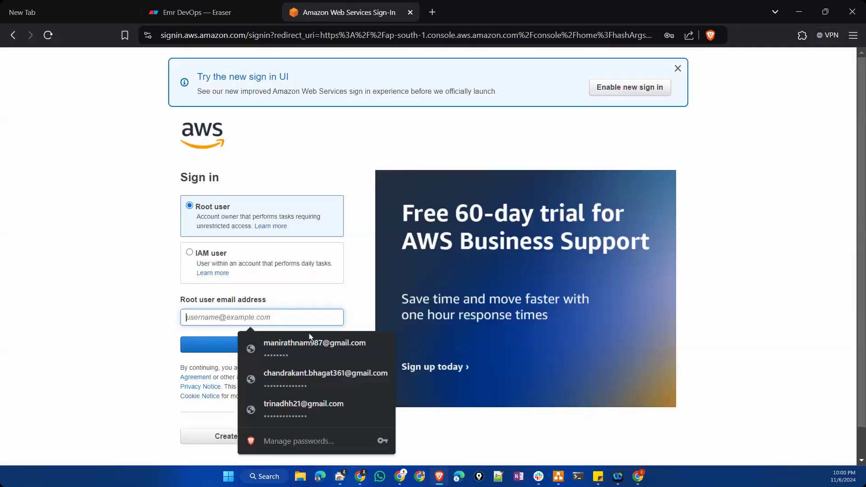
{"action": "left_click", "coordinate": [310, 343]}
{"action": "left_click", "coordinate": [306, 345]}
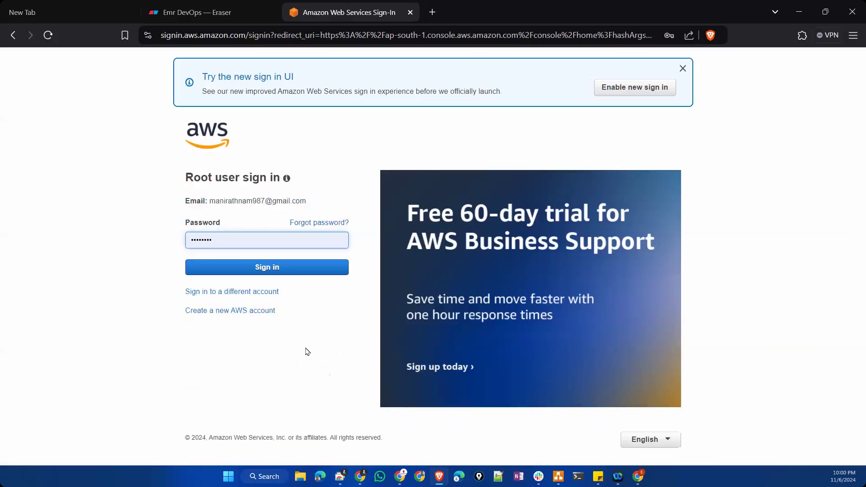
{"action": "left_click", "coordinate": [300, 273]}
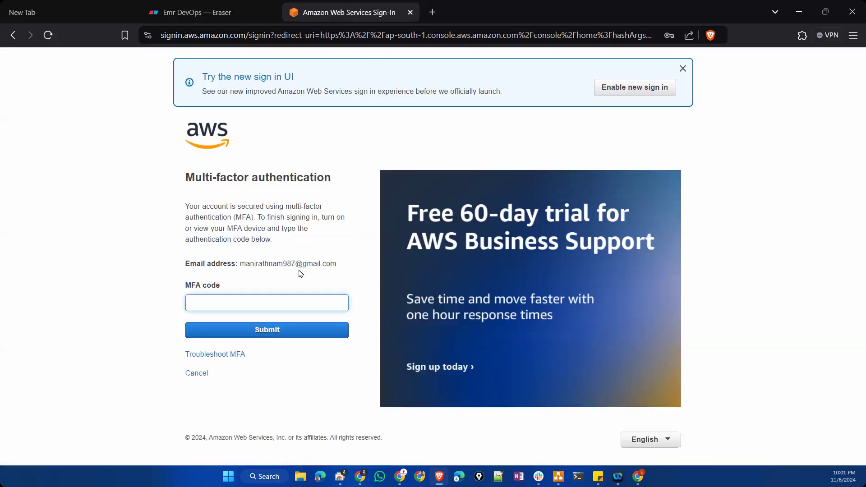
Enter the MFA authentication code, then search the console for 'vpc'
{"action": "left_click", "coordinate": [291, 297]}
{"action": "key", "text": "Return"}
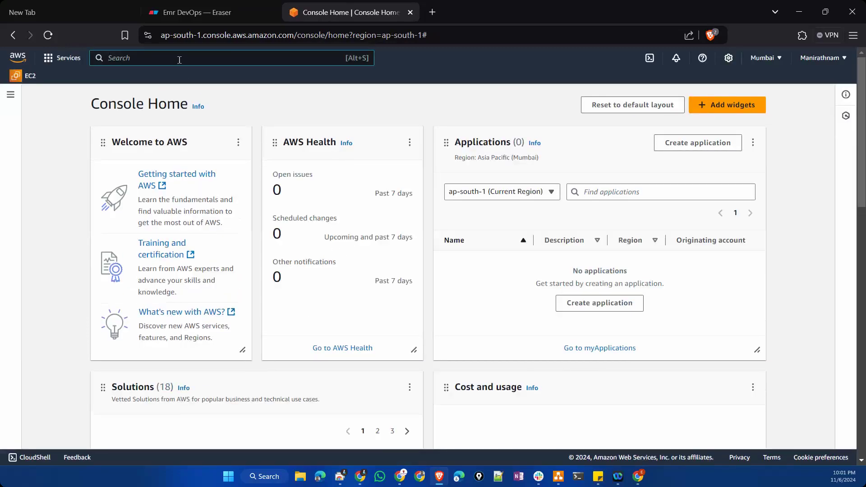
{"action": "left_click", "coordinate": [179, 60]}
{"action": "type", "text": "vpc"}
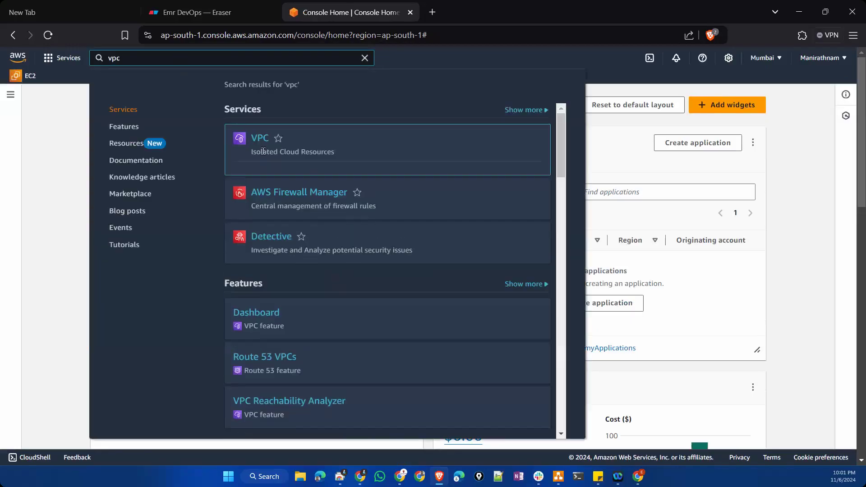
Go to the VPC console's Your VPCs list and start a new VPC
{"action": "left_click", "coordinate": [261, 154]}
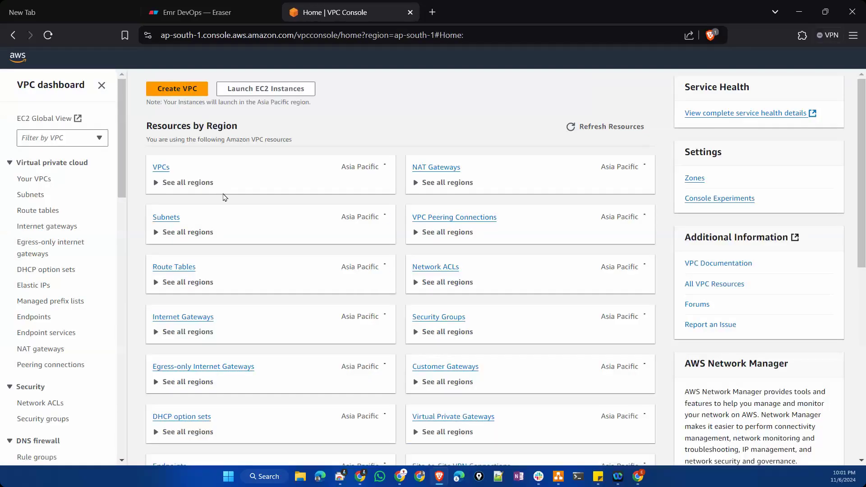
{"action": "left_click", "coordinate": [38, 181]}
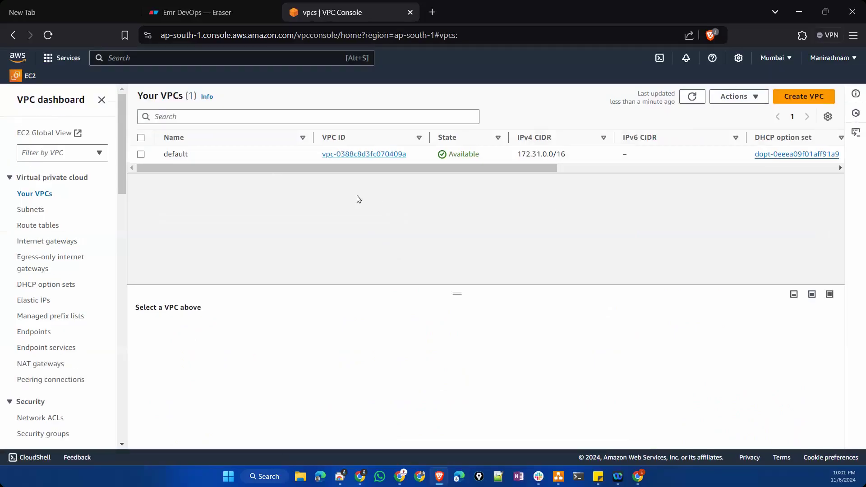
{"action": "left_click", "coordinate": [787, 98]}
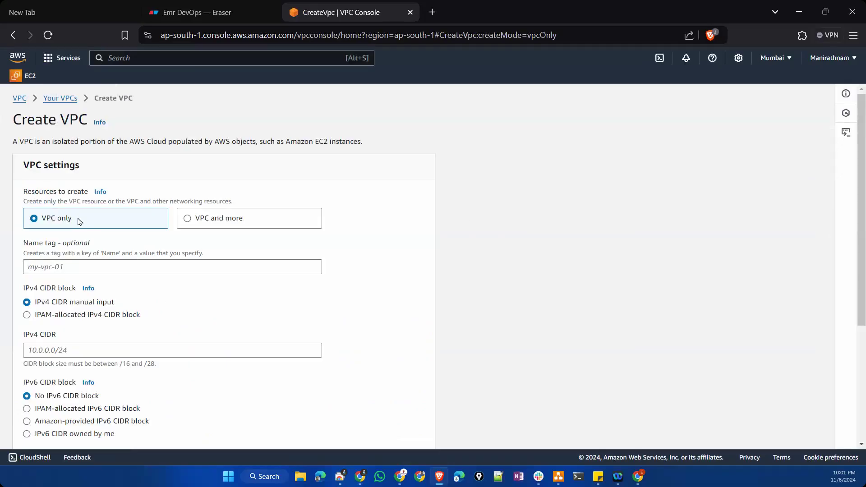
{"action": "scroll", "coordinate": [496, 203], "scroll_direction": "down", "scroll_amount": 1}
Create the VPC with name tag Demo and IPv4 CIDR block 10.10.0.0/16
{"action": "left_click", "coordinate": [179, 206]}
{"action": "type", "text": "D"}
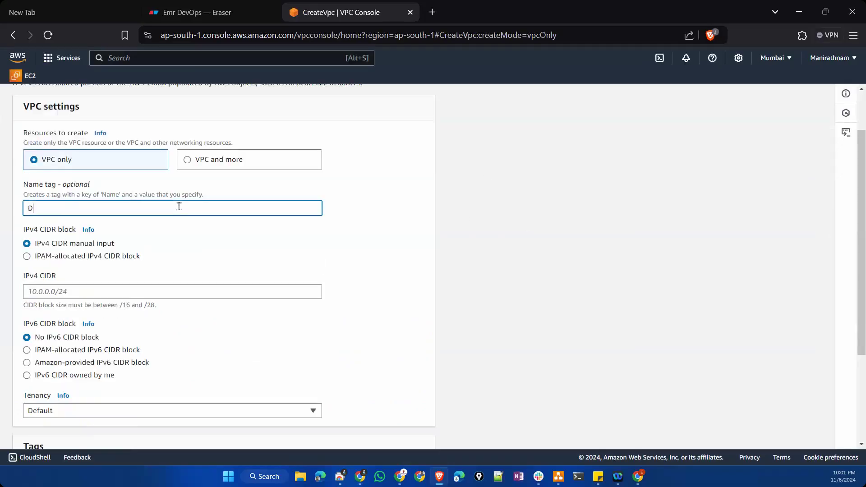
{"action": "type", "text": "eomo"}
{"action": "scroll", "coordinate": [179, 206], "scroll_direction": "down", "scroll_amount": 1}
{"action": "left_click", "coordinate": [112, 229]}
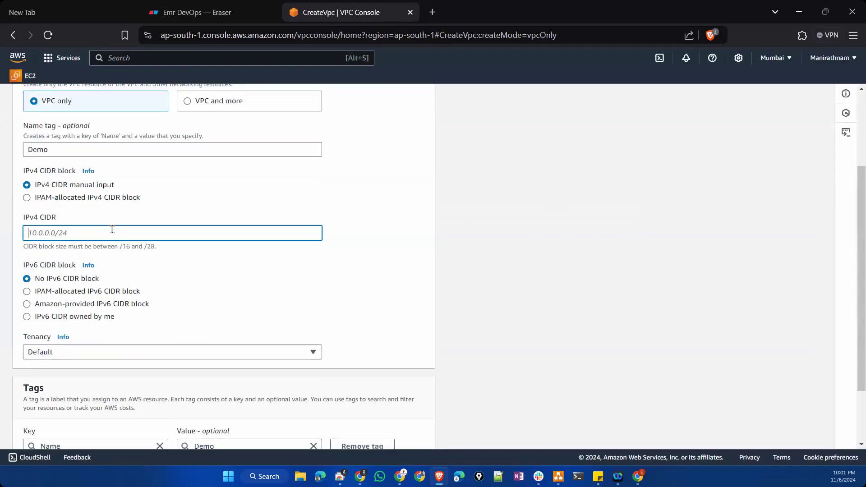
{"action": "type", "text": "10.10."}
{"action": "type", "text": "1."}
{"action": "type", "text": "0.0"}
{"action": "type", "text": "/"}
{"action": "type", "text": "16"}
{"action": "scroll", "coordinate": [212, 217], "scroll_direction": "down", "scroll_amount": 2}
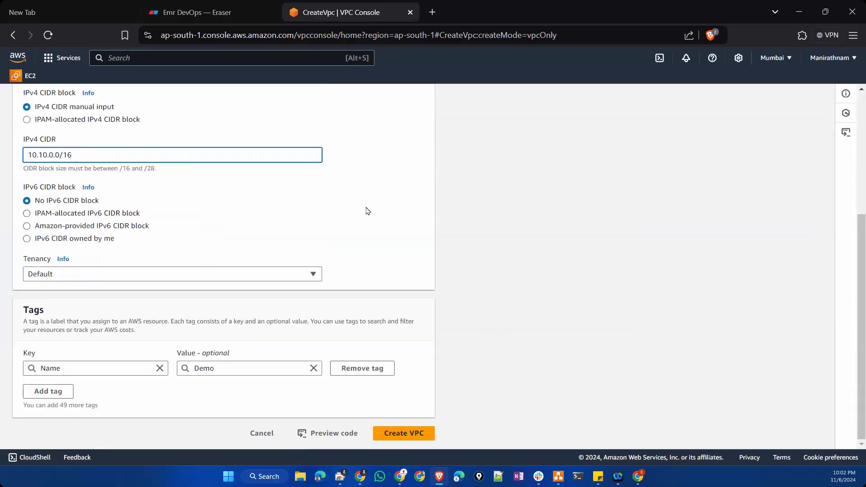
{"action": "scroll", "coordinate": [367, 211], "scroll_direction": "up", "scroll_amount": 4}
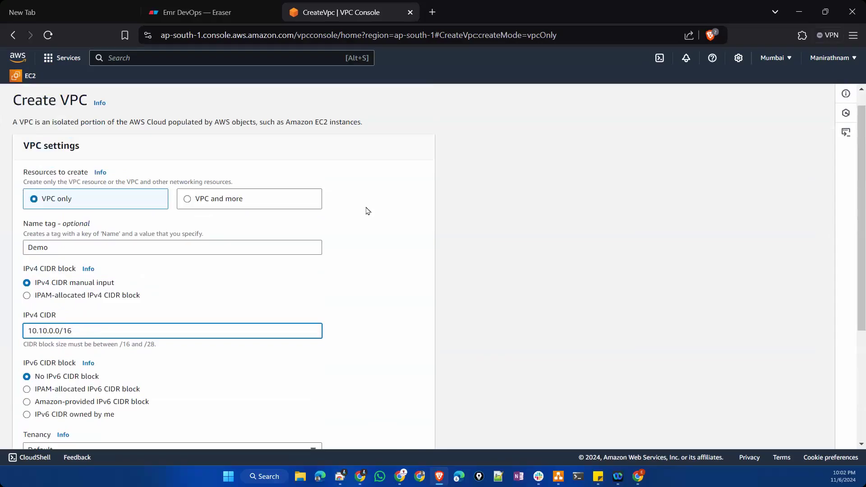
{"action": "scroll", "coordinate": [367, 211], "scroll_direction": "down", "scroll_amount": 4}
{"action": "left_click", "coordinate": [415, 434]}
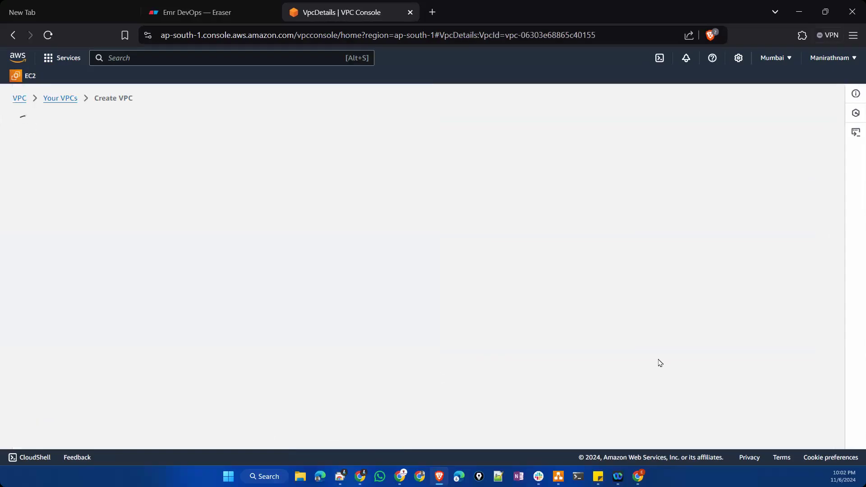
Review the Demo VPC's resource map (no subnets, one route table), then go to Subnets
{"action": "scroll", "coordinate": [540, 238], "scroll_direction": "down", "scroll_amount": 1}
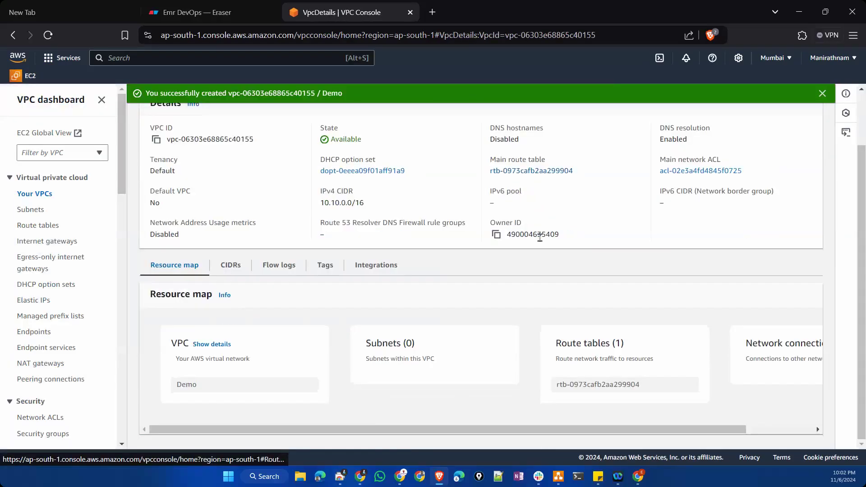
{"action": "scroll", "coordinate": [540, 237], "scroll_direction": "up", "scroll_amount": 1}
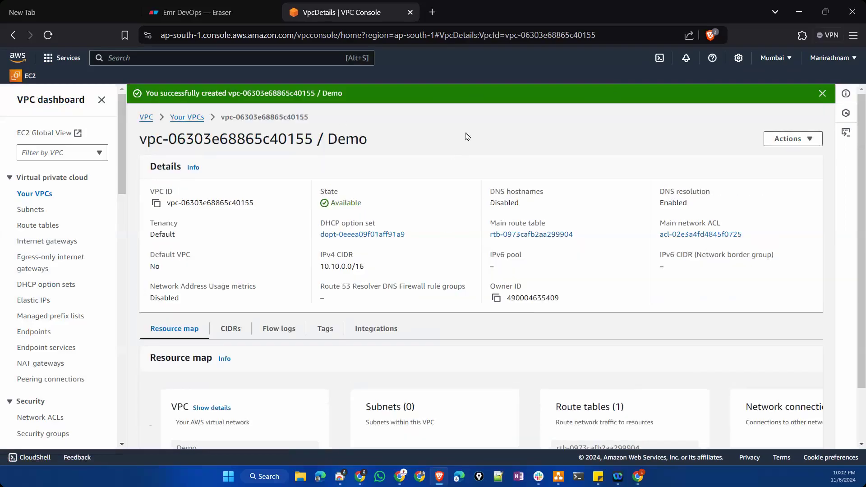
{"action": "scroll", "coordinate": [487, 205], "scroll_direction": "down", "scroll_amount": 1}
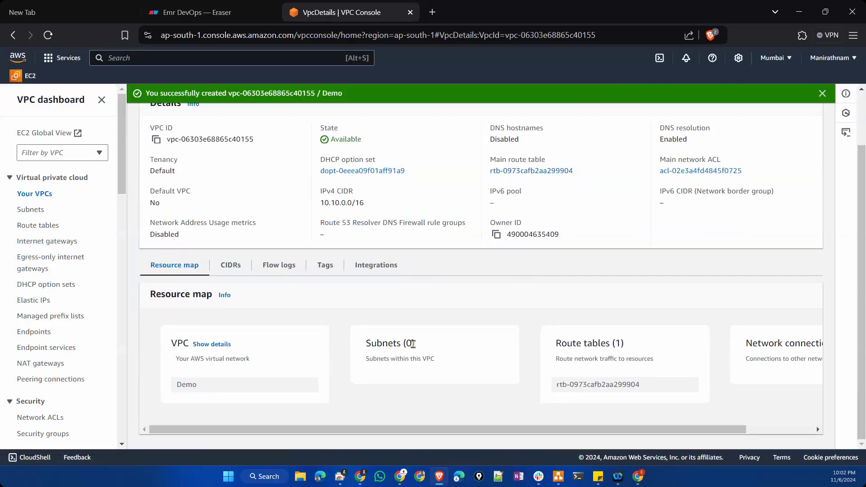
{"action": "left_click_drag", "start_coordinate": [627, 348], "coordinate": [555, 343]}
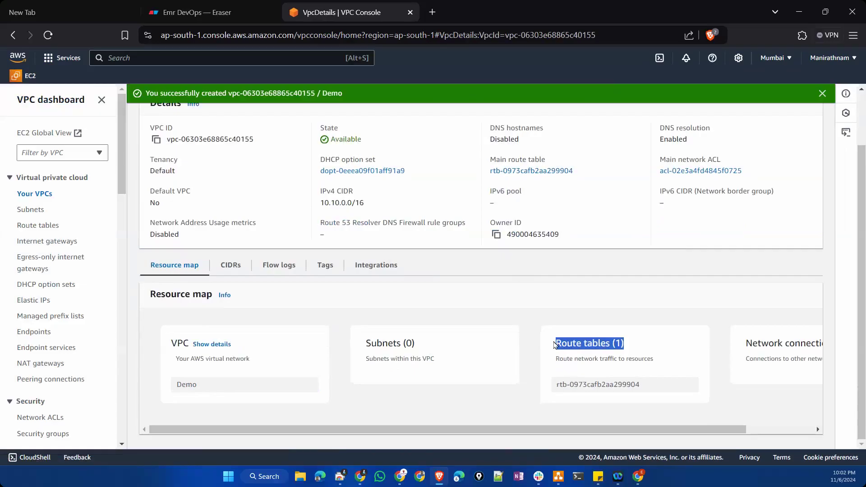
{"action": "left_click", "coordinate": [31, 212]}
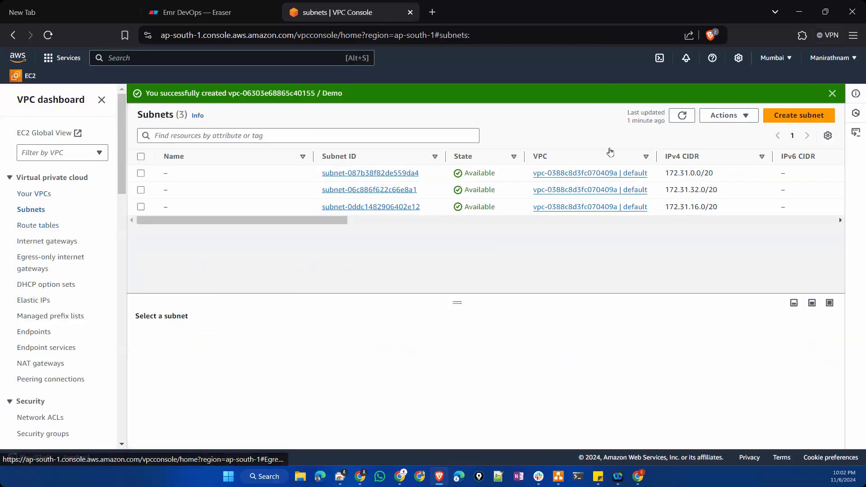
Start a new subnet in the Demo VPC and name it pub-sub
{"action": "left_click", "coordinate": [681, 116]}
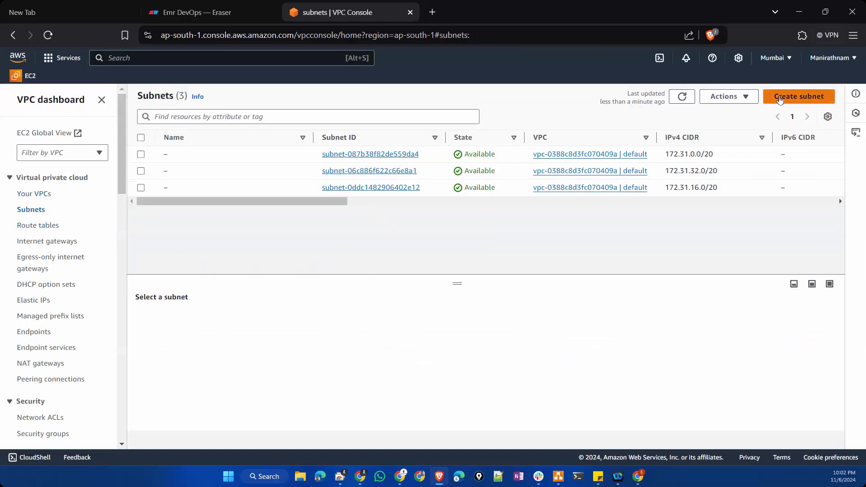
{"action": "left_click", "coordinate": [779, 98]}
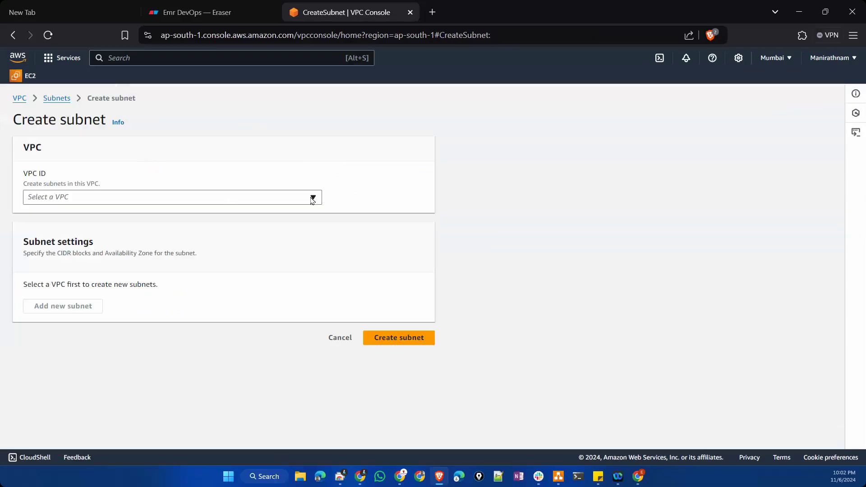
{"action": "left_click", "coordinate": [312, 200]}
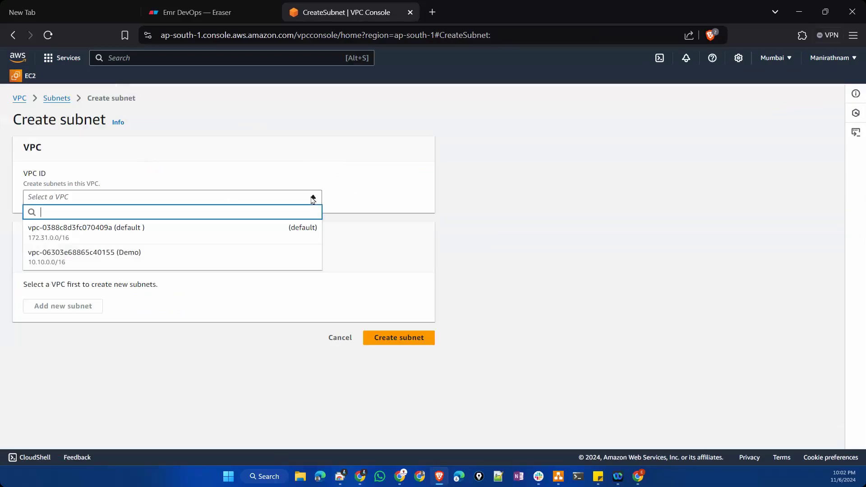
{"action": "left_click", "coordinate": [146, 255]}
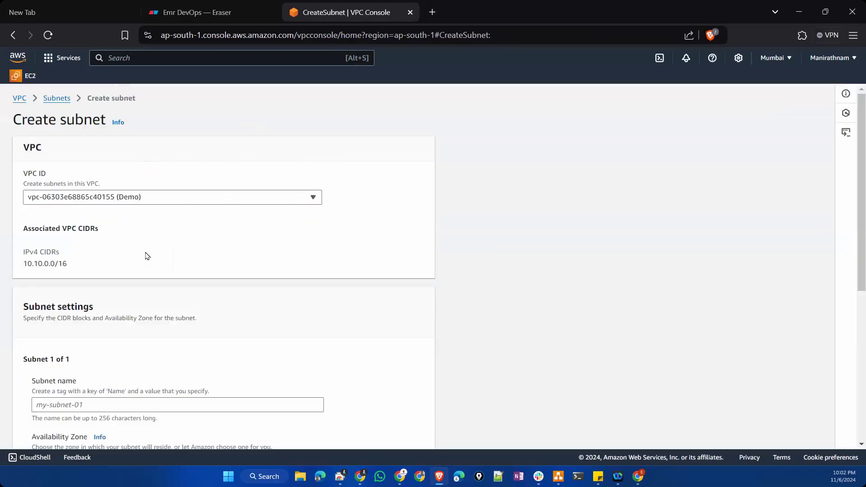
{"action": "scroll", "coordinate": [272, 247], "scroll_direction": "down", "scroll_amount": 1}
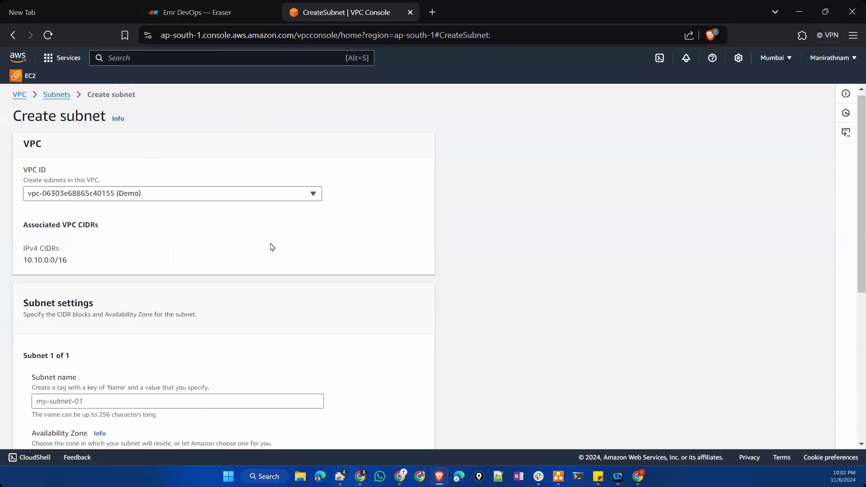
{"action": "scroll", "coordinate": [272, 246], "scroll_direction": "down", "scroll_amount": 4}
{"action": "left_click", "coordinate": [129, 227]}
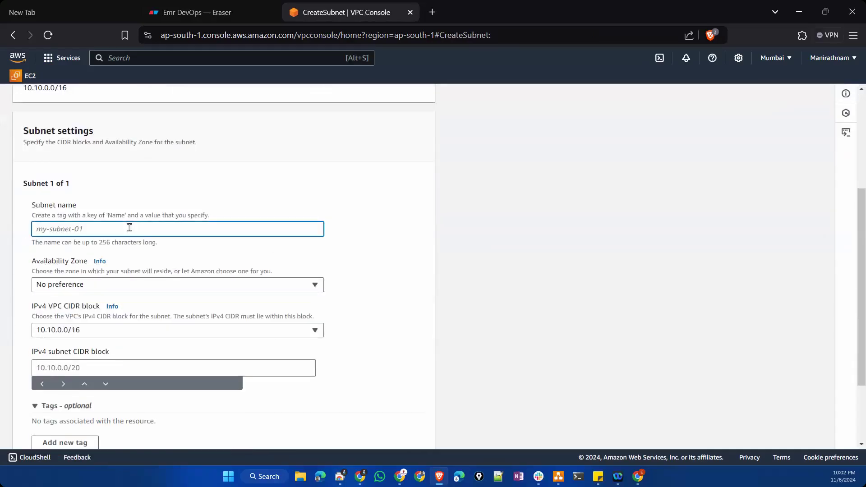
{"action": "type", "text": "pub-sub"}
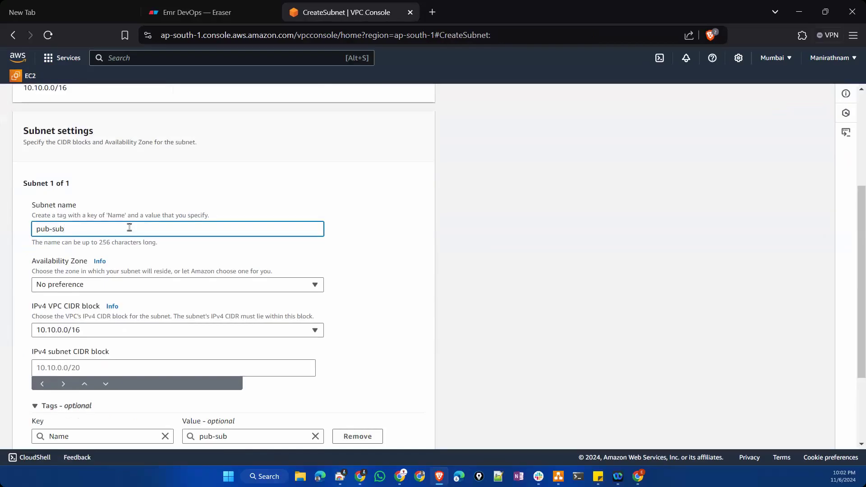
Put pub-sub in ap-south-1a with CIDR 10.10.1.0/24, create it, and refresh the subnet list
{"action": "left_click", "coordinate": [315, 285]}
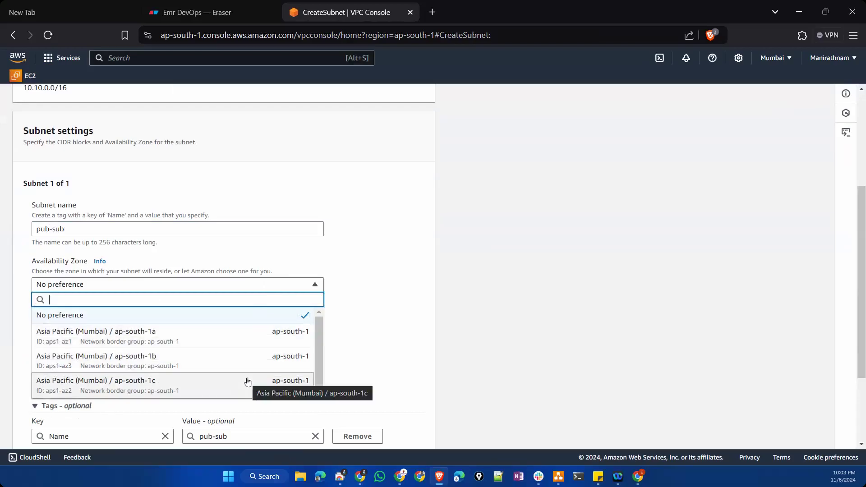
{"action": "left_click", "coordinate": [247, 337]}
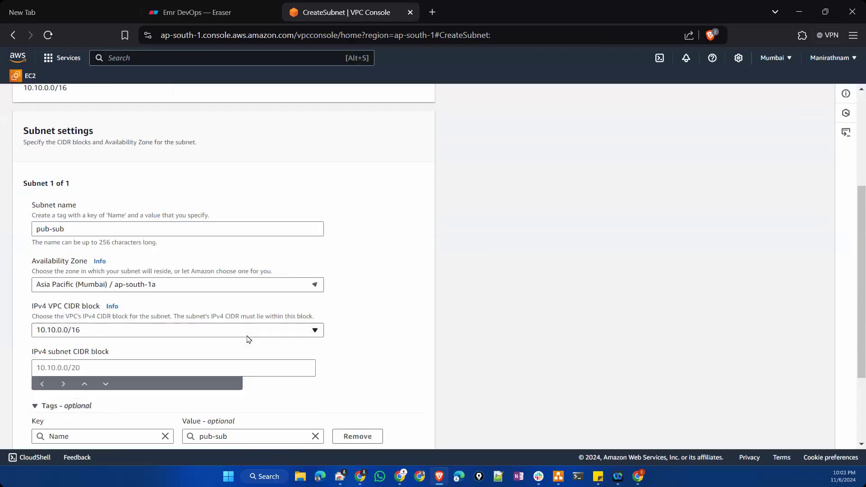
{"action": "scroll", "coordinate": [352, 254], "scroll_direction": "down", "scroll_amount": 3}
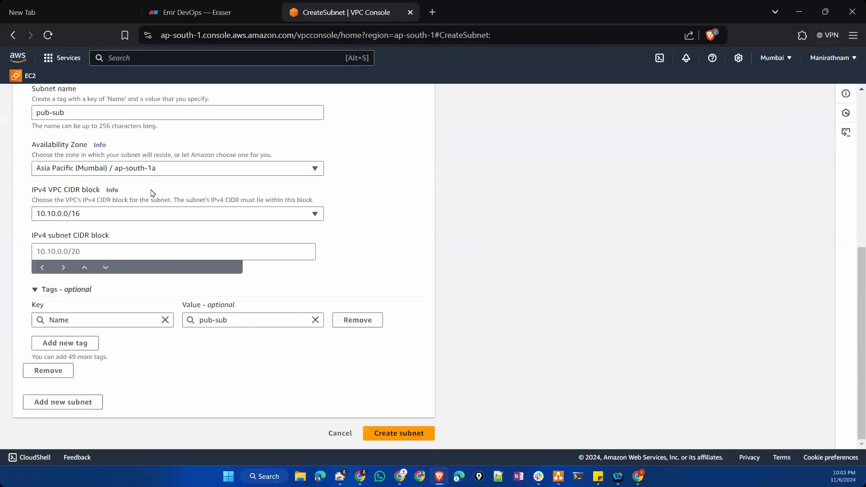
{"action": "left_click", "coordinate": [63, 215]}
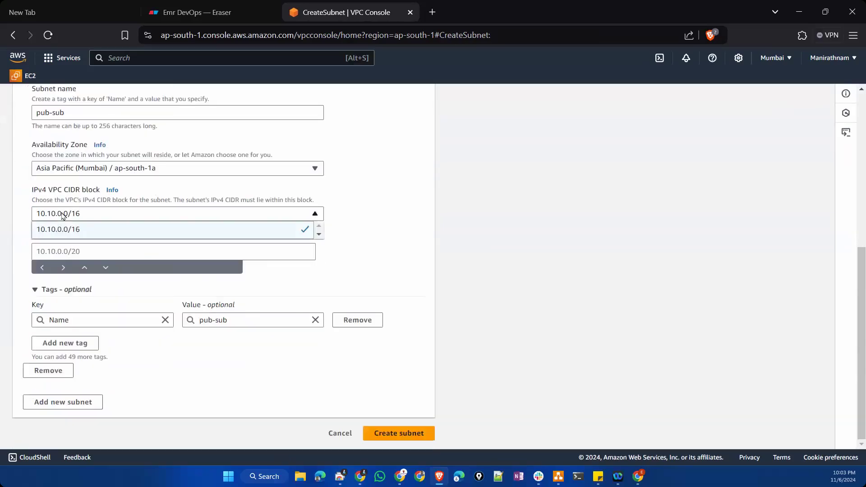
{"action": "left_click", "coordinate": [371, 206]}
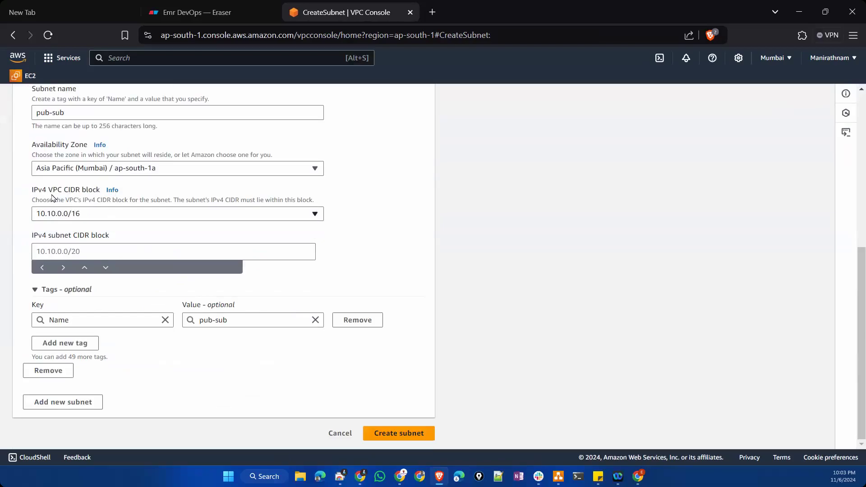
{"action": "left_click", "coordinate": [75, 248]}
{"action": "type", "text": "10.10.1."}
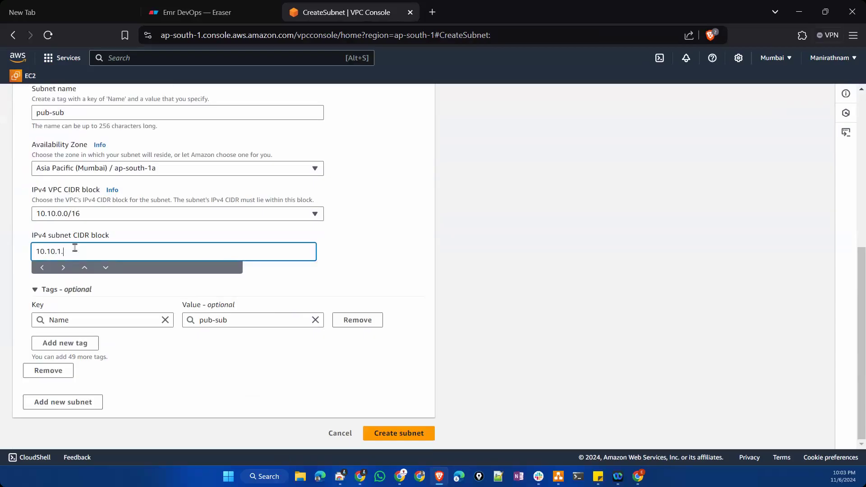
{"action": "type", "text": "0/24"}
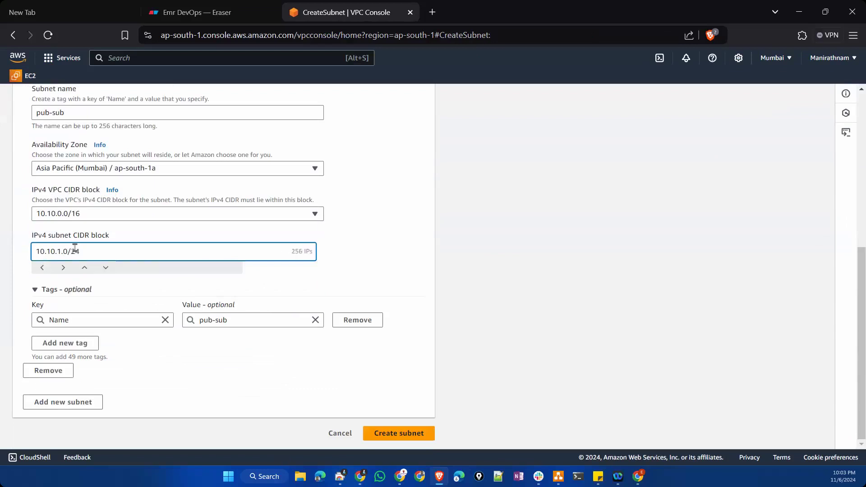
{"action": "left_click", "coordinate": [372, 249]}
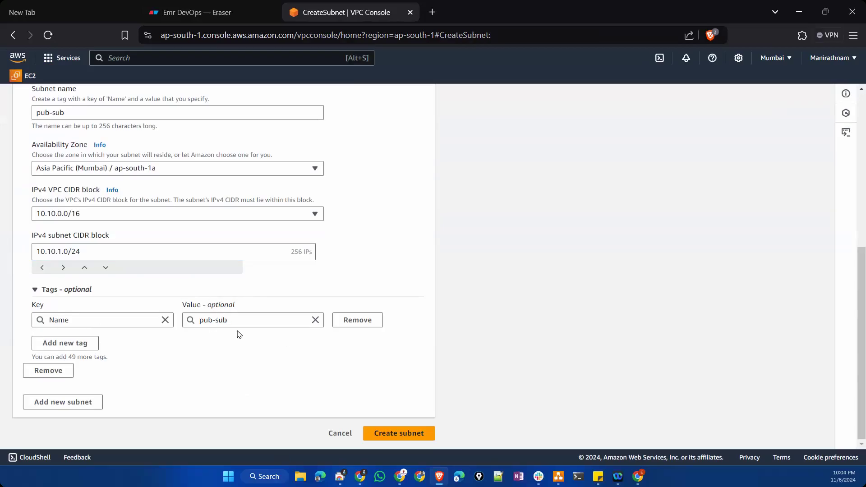
{"action": "left_click", "coordinate": [416, 427]}
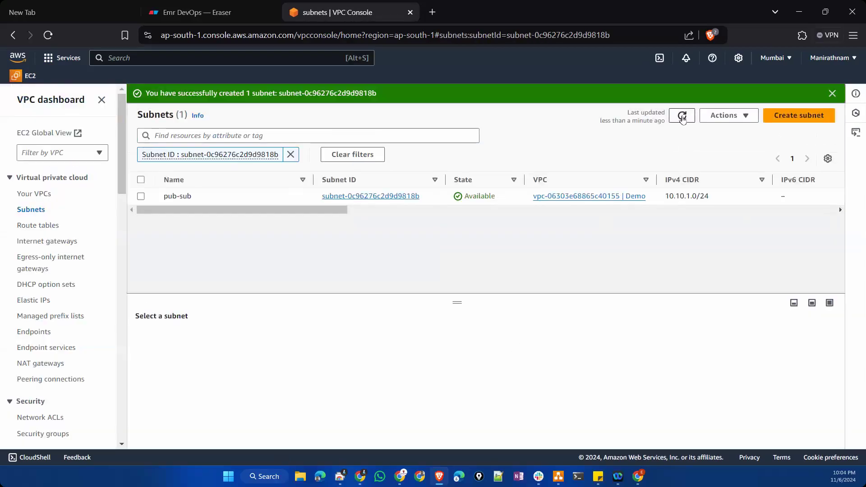
{"action": "left_click", "coordinate": [682, 117]}
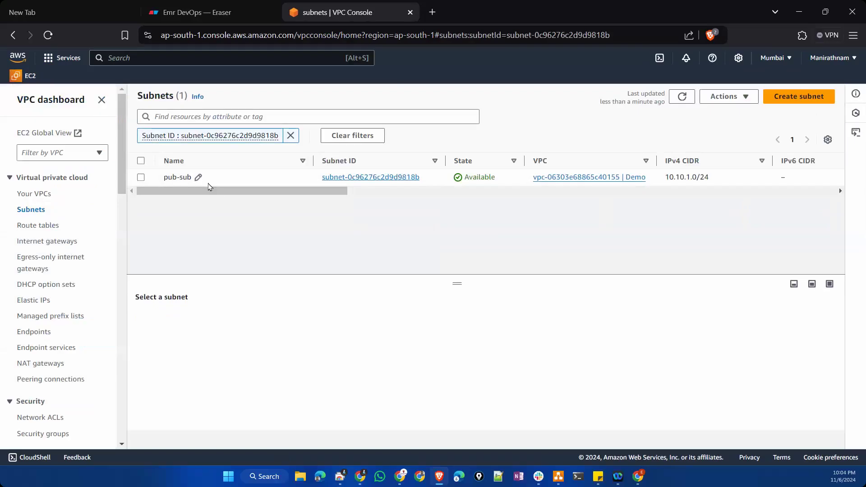
{"action": "left_click", "coordinate": [799, 99]}
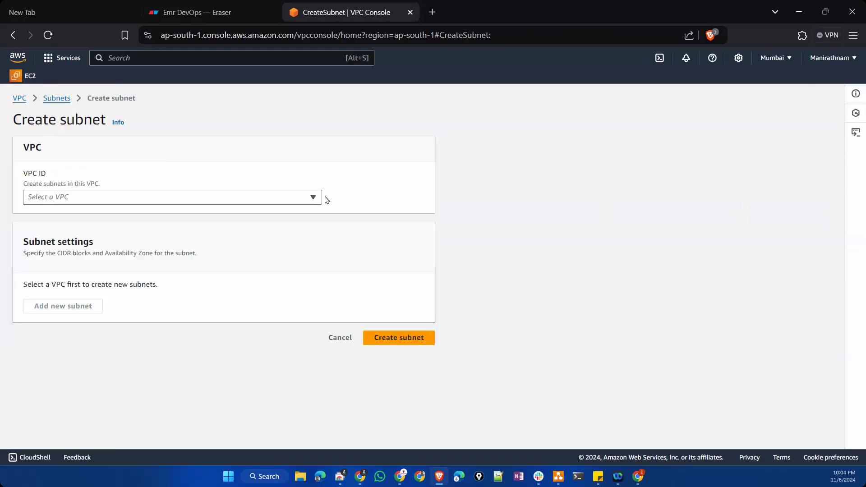
Start another subnet in the Demo VPC named prv-sub
{"action": "left_click", "coordinate": [315, 199]}
{"action": "left_click", "coordinate": [158, 259]}
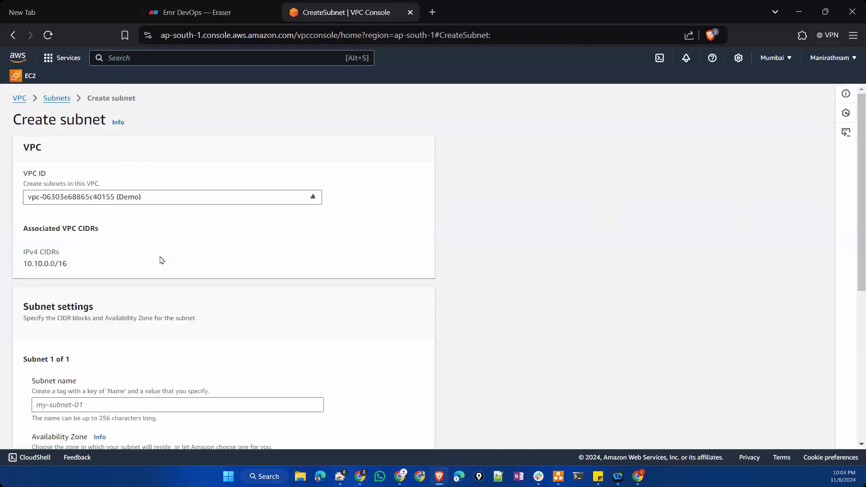
{"action": "scroll", "coordinate": [243, 282], "scroll_direction": "down", "scroll_amount": 4}
{"action": "left_click", "coordinate": [94, 224]}
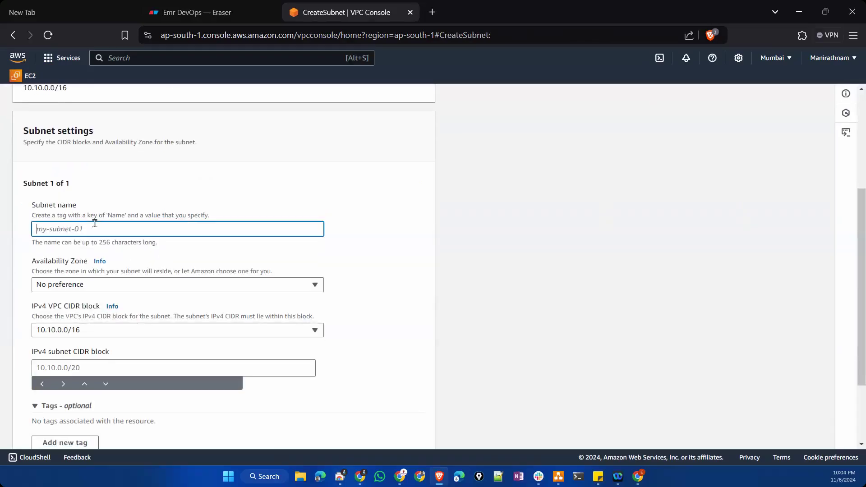
{"action": "type", "text": "pr"}
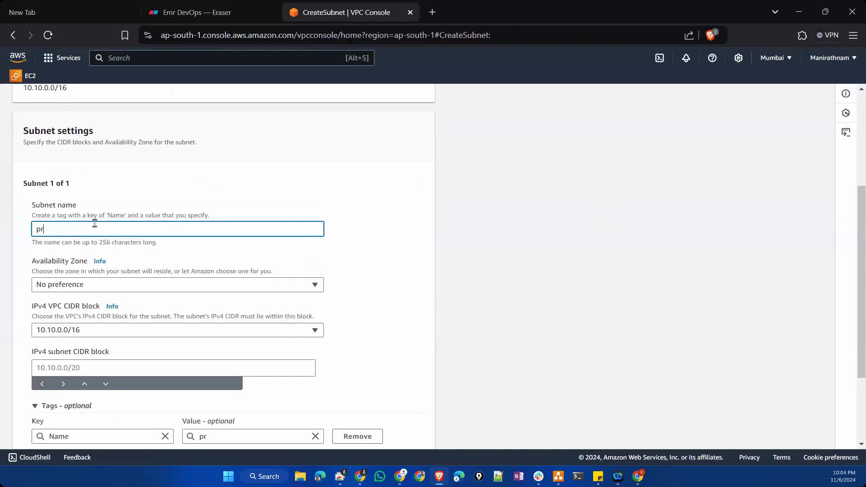
{"action": "type", "text": "viate"}
{"action": "type", "text": "ub"}
{"action": "left_click", "coordinate": [311, 282]}
Place prv-sub in ap-south-1b with CIDR 10.10.2.0/24 and create it
{"action": "left_click", "coordinate": [306, 289]}
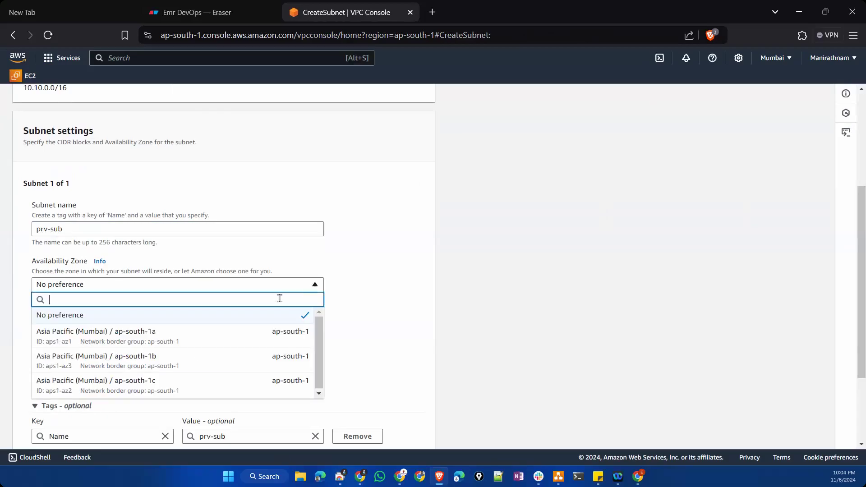
{"action": "left_click", "coordinate": [197, 357]}
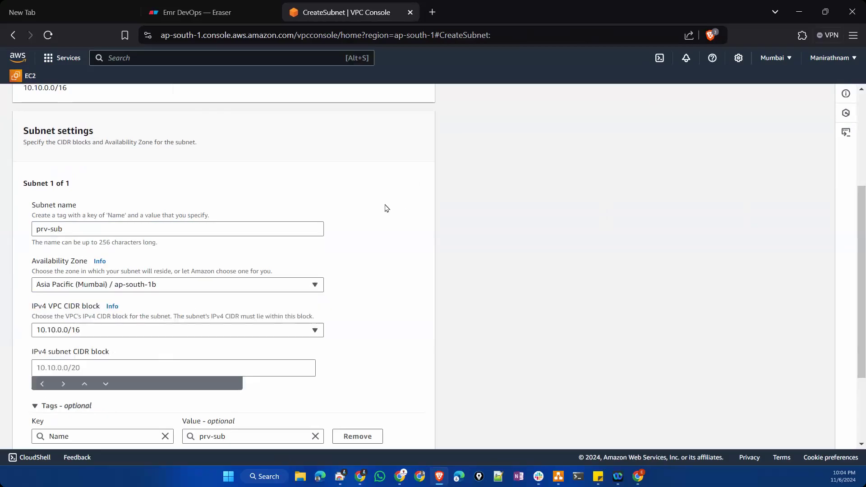
{"action": "scroll", "coordinate": [386, 208], "scroll_direction": "down", "scroll_amount": 3}
{"action": "left_click", "coordinate": [68, 251]}
{"action": "type", "text": "10.10.2"}
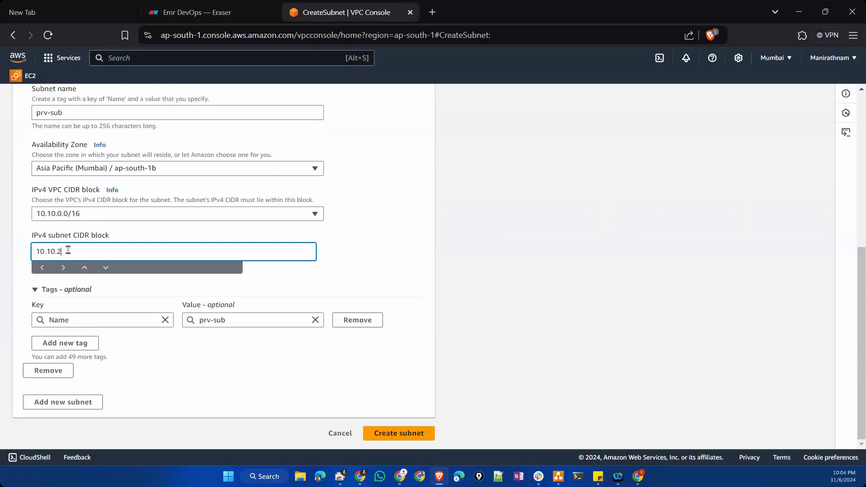
{"action": "type", "text": ".0/24"}
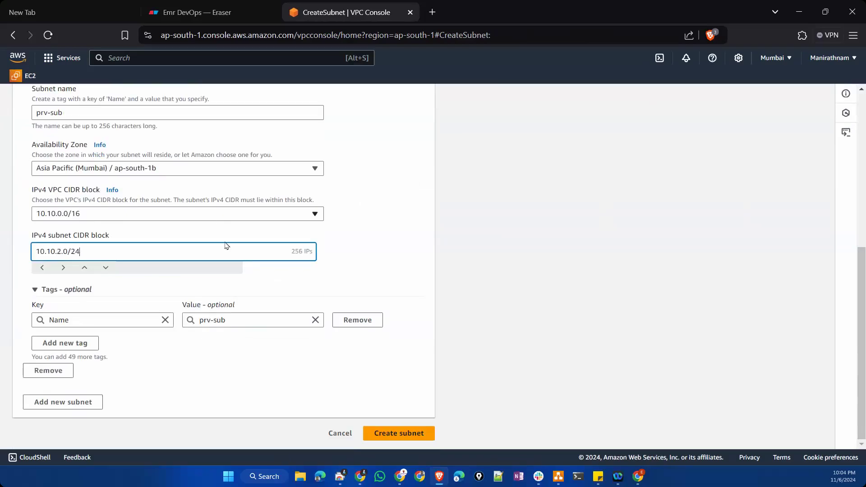
{"action": "left_click", "coordinate": [403, 435]}
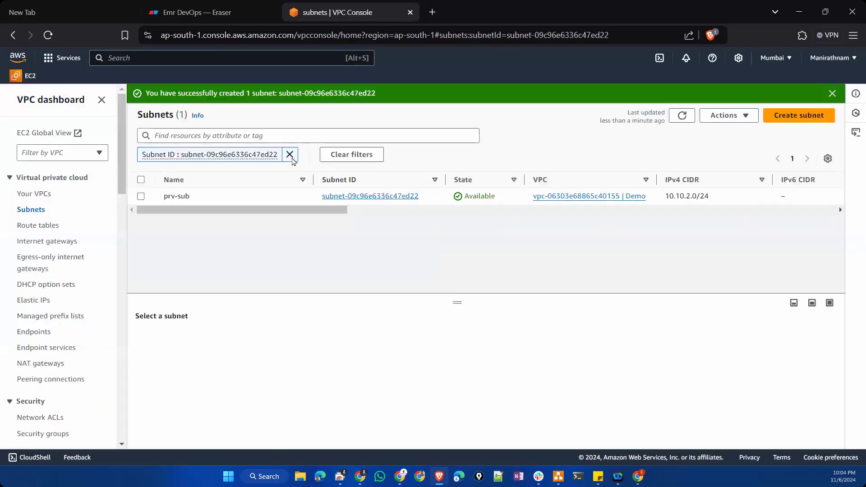
Clear the subnet filter and refresh to list all five subnets, then go to route tables
{"action": "left_click", "coordinate": [290, 154]}
{"action": "left_click", "coordinate": [682, 116]}
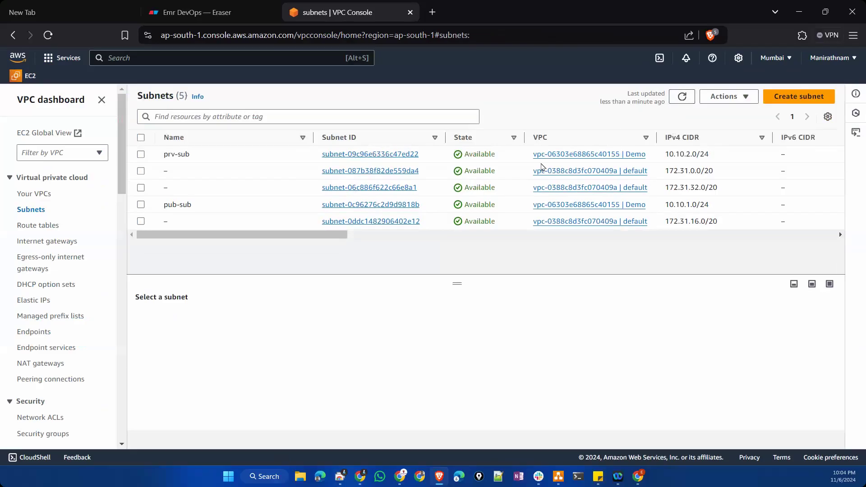
{"action": "left_click", "coordinate": [39, 227]}
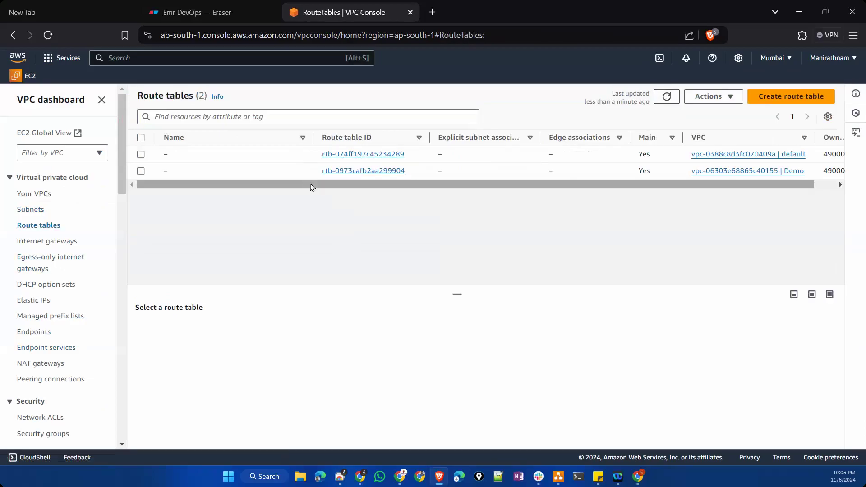
Highlight the Demo VPC's main route table and rename it MRT
{"action": "left_click_drag", "start_coordinate": [312, 186], "coordinate": [419, 190]}
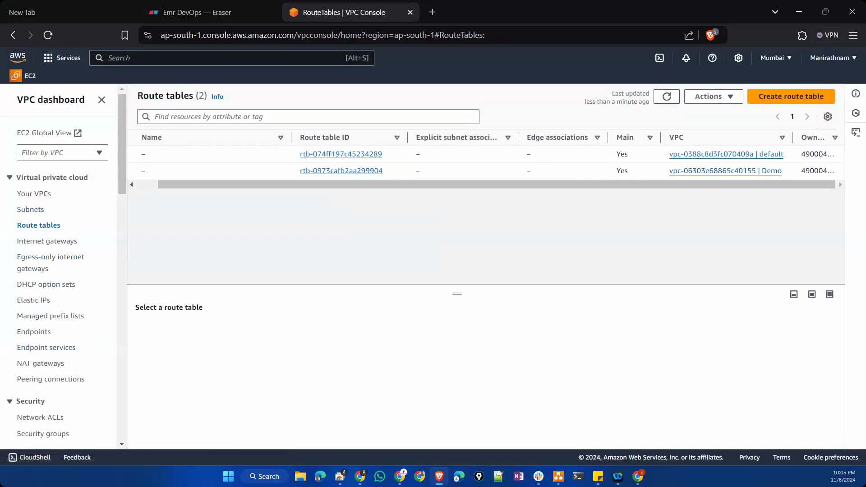
{"action": "mouse_move", "coordinate": [784, 163]}
{"action": "left_mouse_down"}
{"action": "mouse_move", "coordinate": [657, 173]}
{"action": "mouse_move", "coordinate": [786, 188]}
{"action": "mouse_move", "coordinate": [795, 162]}
{"action": "left_mouse_up"}
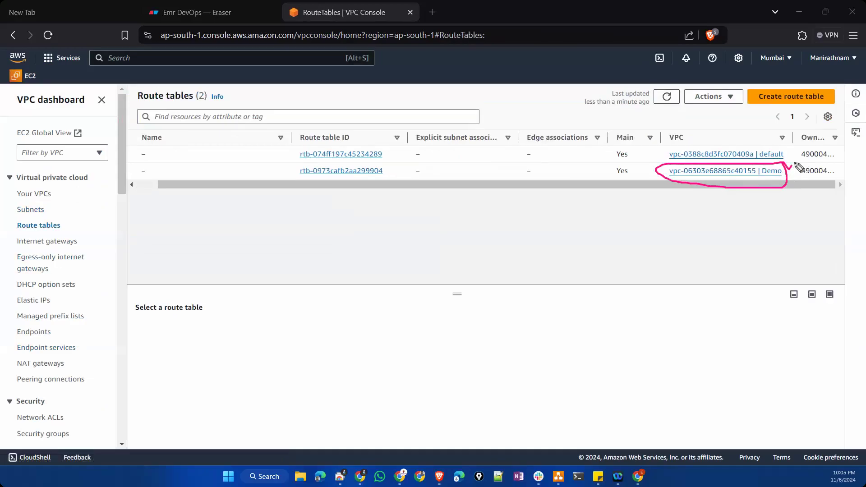
{"action": "key", "text": "Escape"}
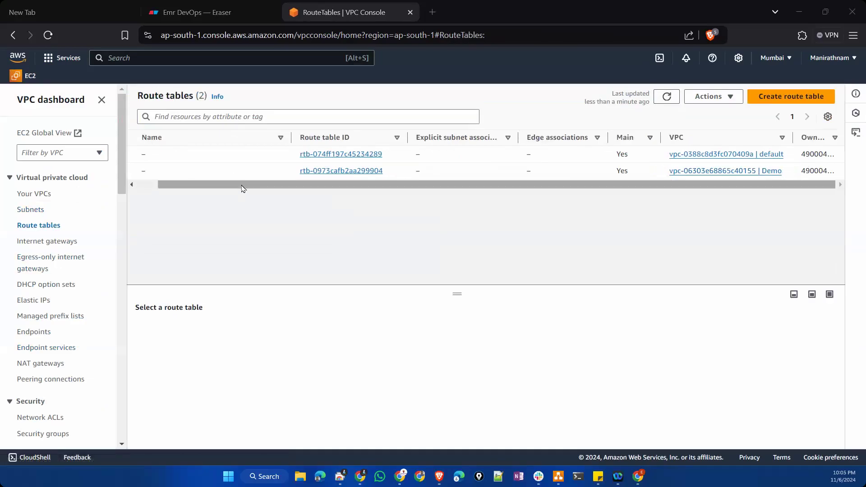
{"action": "left_click_drag", "start_coordinate": [240, 186], "coordinate": [173, 178]}
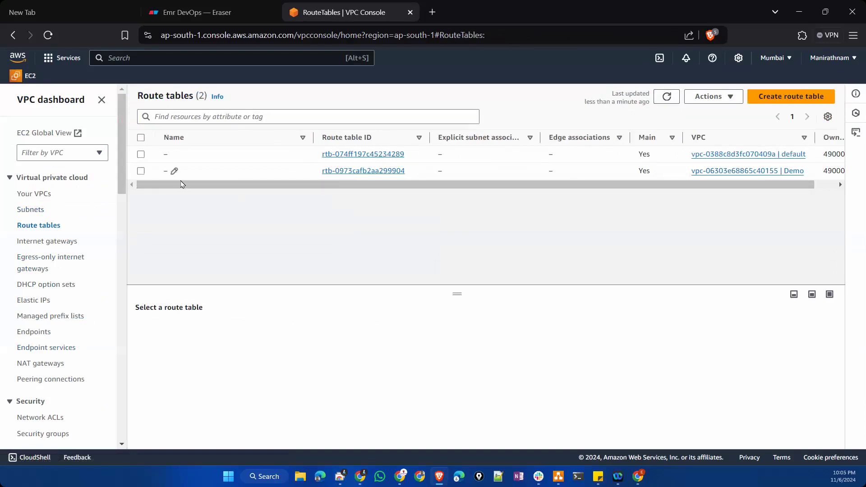
{"action": "left_click", "coordinate": [174, 171]}
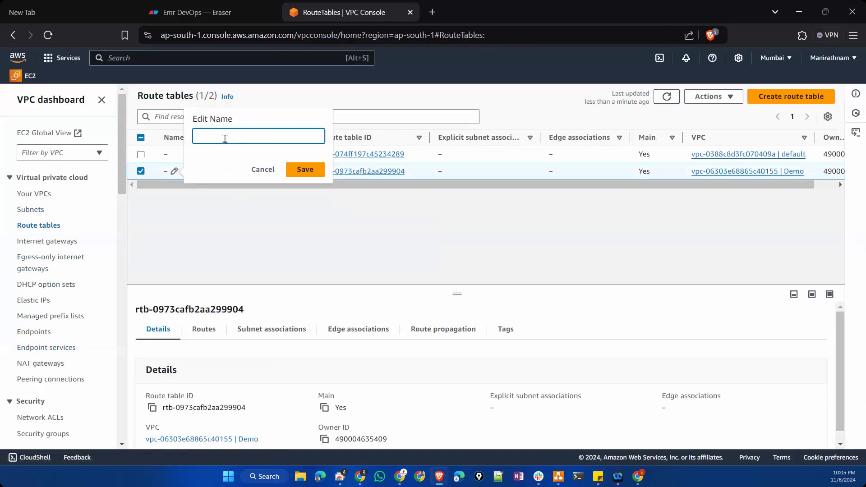
{"action": "left_click", "coordinate": [300, 170]}
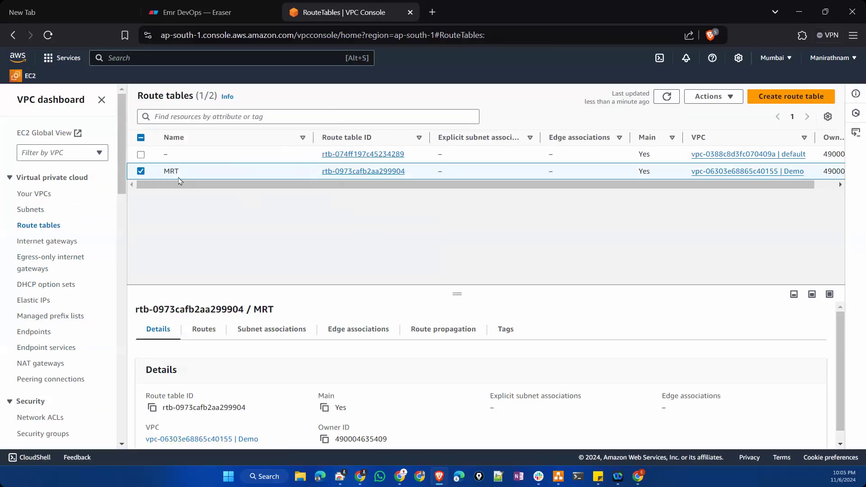
{"action": "left_click", "coordinate": [141, 171]}
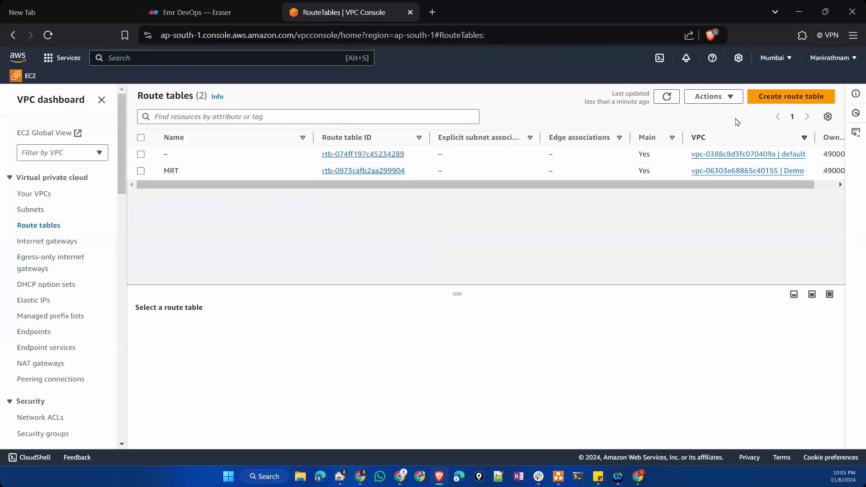
{"action": "left_click", "coordinate": [775, 97]}
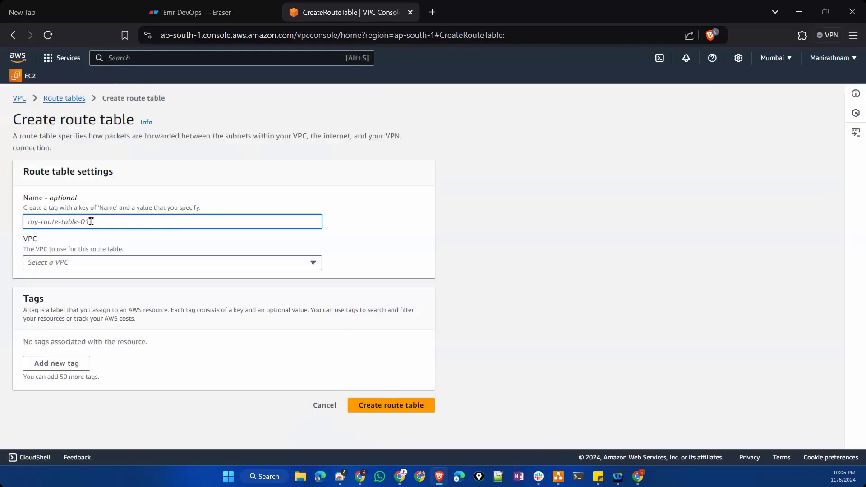
Create route table CRT in the Demo VPC and refresh the route tables list
{"action": "type", "text": "CRT"}
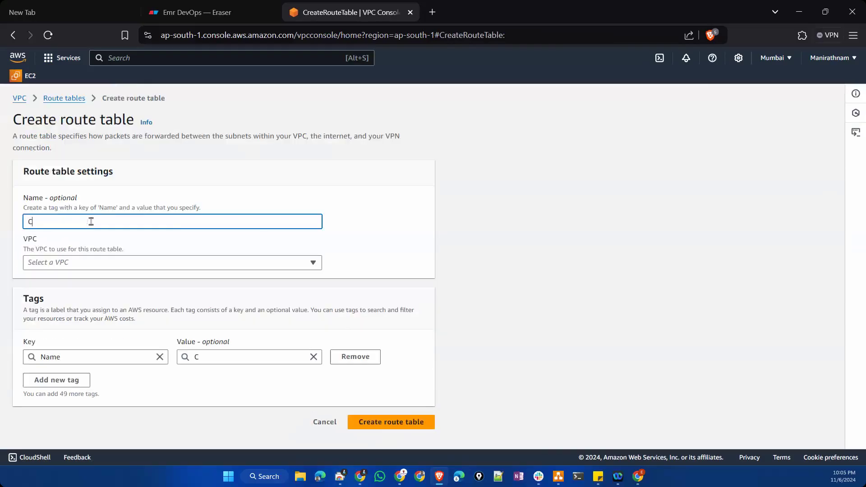
{"action": "left_click", "coordinate": [316, 263]}
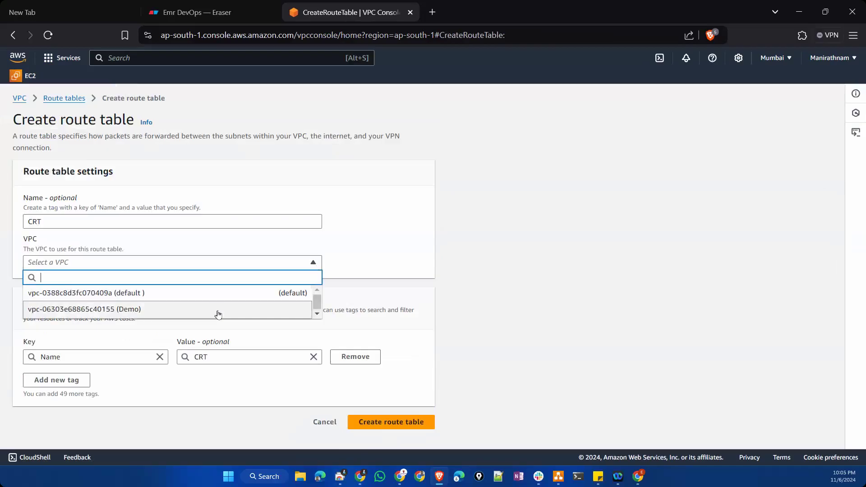
{"action": "left_click", "coordinate": [221, 310]}
{"action": "left_click", "coordinate": [403, 425]}
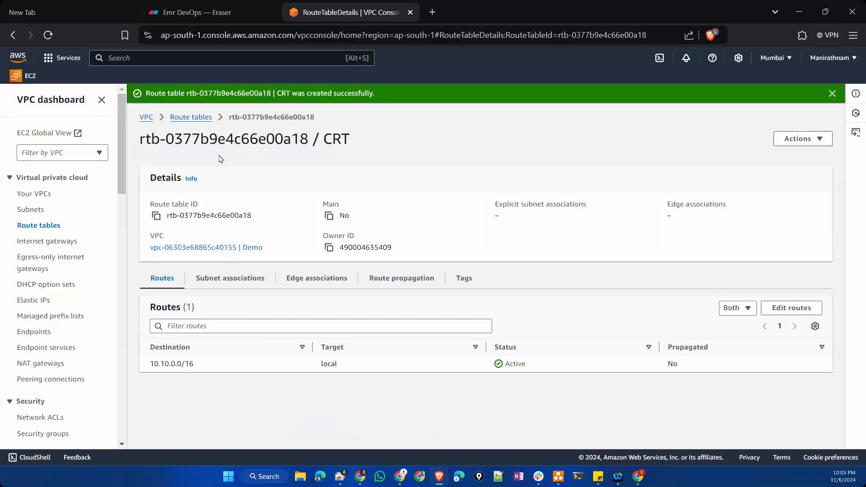
{"action": "left_click", "coordinate": [191, 121]}
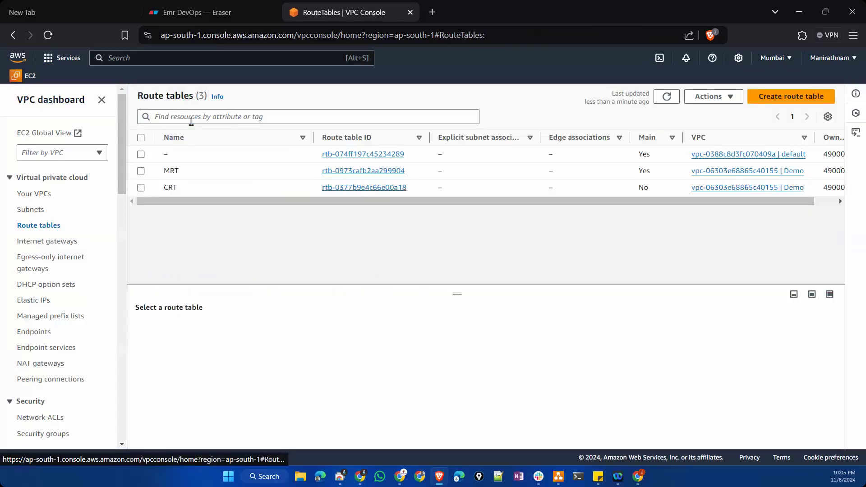
{"action": "left_click", "coordinate": [666, 97]}
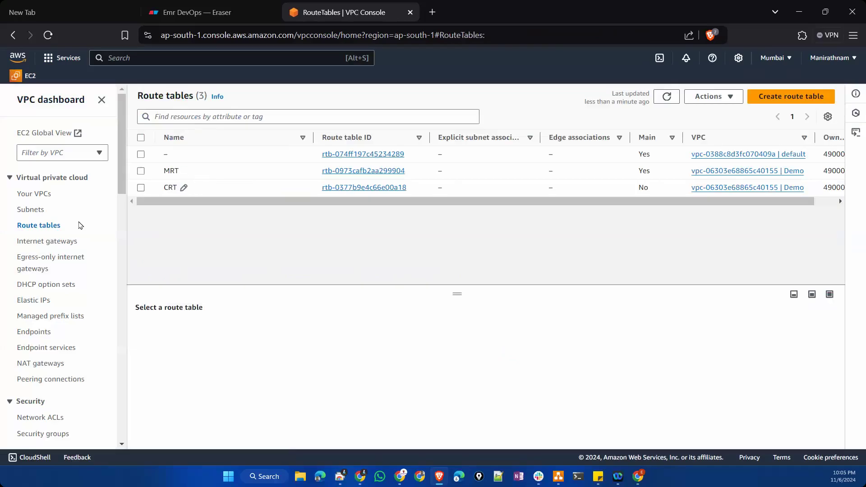
{"action": "left_click", "coordinate": [43, 241]}
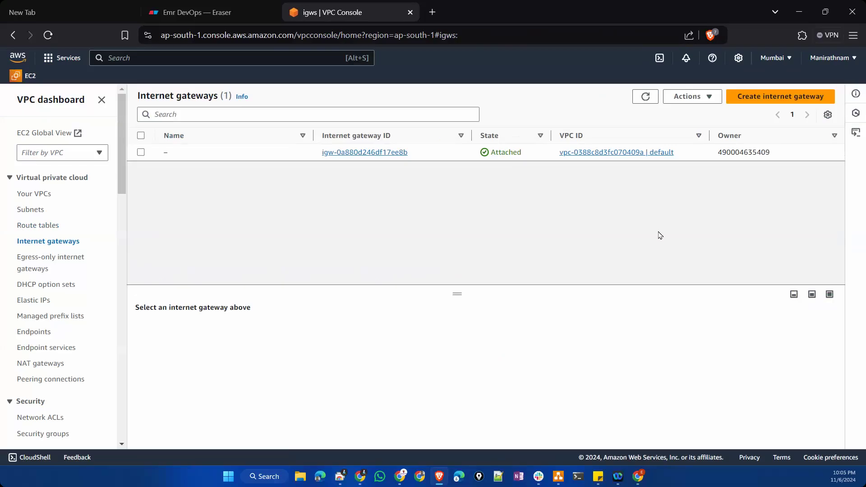
Create an internet gateway with name tag IGW
{"action": "left_click", "coordinate": [762, 102]}
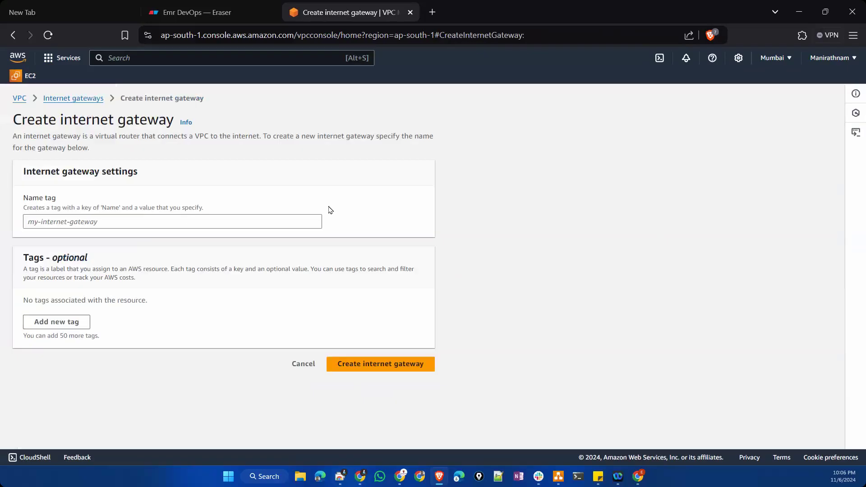
{"action": "left_click", "coordinate": [149, 220]}
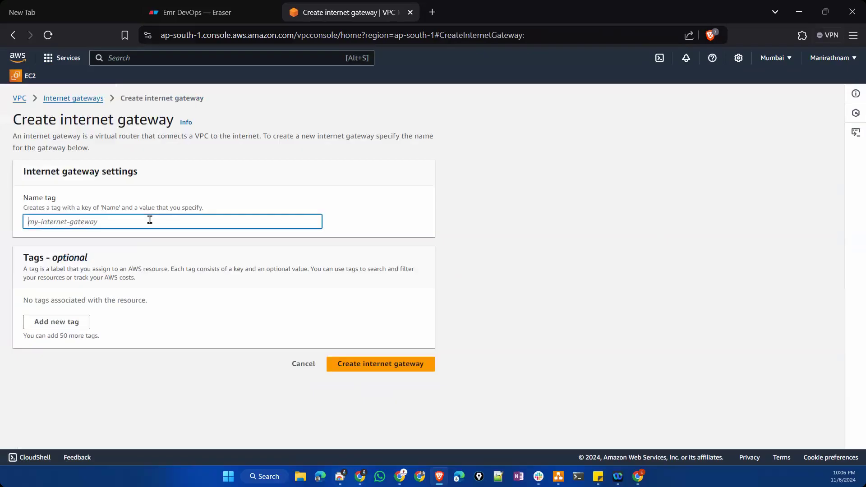
{"action": "type", "text": "IGW"}
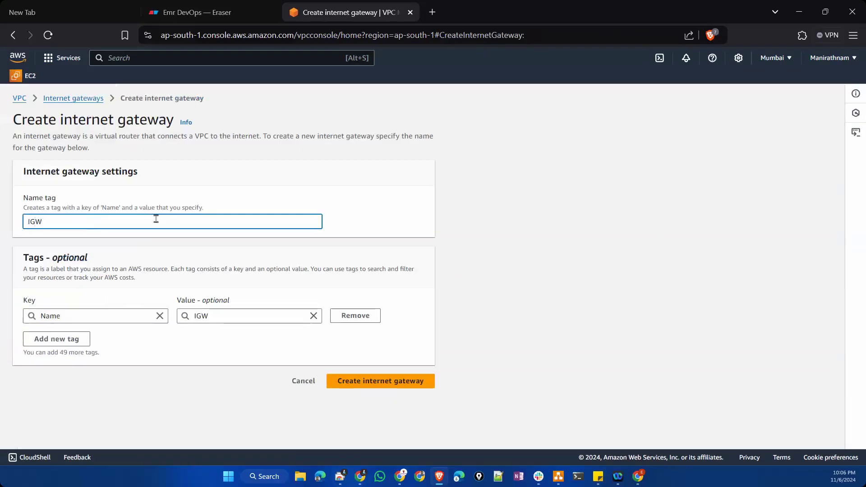
{"action": "left_click", "coordinate": [383, 381]}
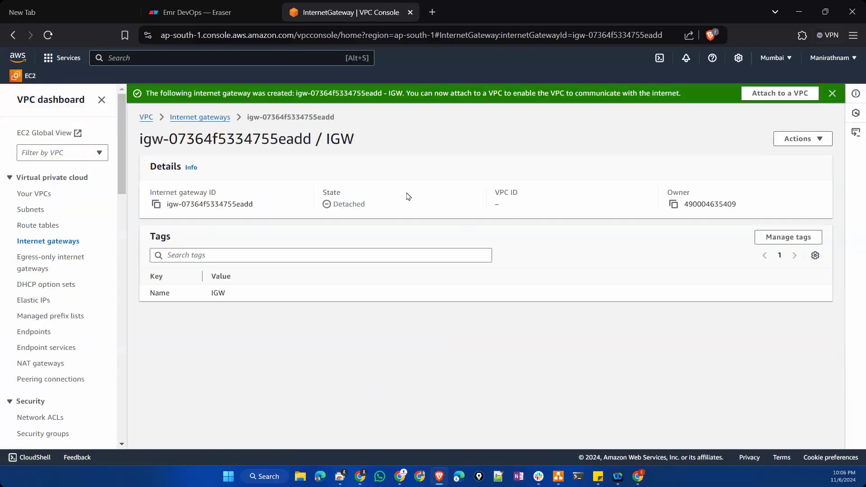
Highlight the IGW creation confirmation message on the gateway's details page
{"action": "left_click_drag", "start_coordinate": [147, 93], "coordinate": [681, 97]}
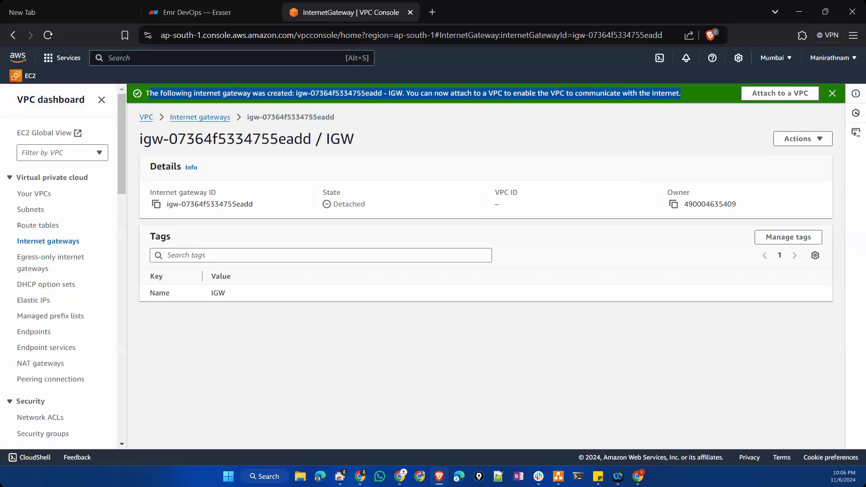
{"action": "mouse_move", "coordinate": [814, 84]}
{"action": "left_mouse_down"}
{"action": "mouse_move", "coordinate": [740, 115]}
{"action": "mouse_move", "coordinate": [822, 96]}
{"action": "left_mouse_up"}
{"action": "left_click", "coordinate": [151, 102]}
{"action": "left_click_drag", "start_coordinate": [204, 106], "coordinate": [447, 105]}
{"action": "left_click_drag", "start_coordinate": [456, 104], "coordinate": [682, 102]}
{"action": "left_click", "coordinate": [685, 96]}
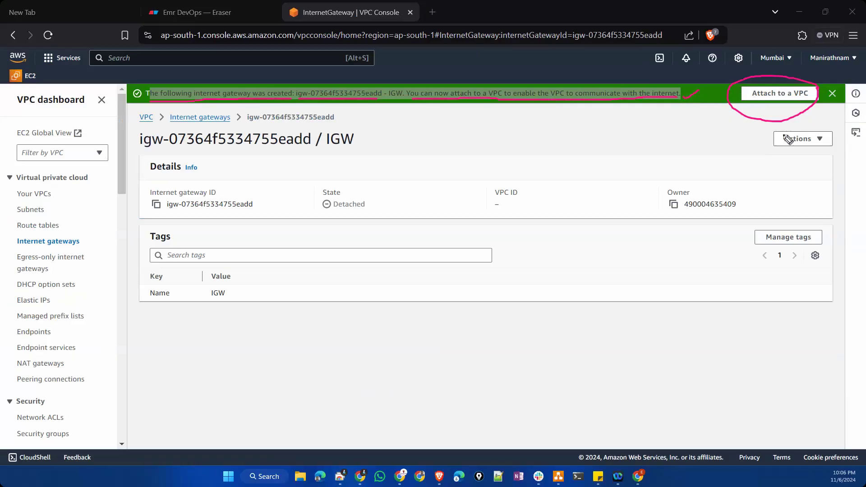
{"action": "key", "text": "Escape"}
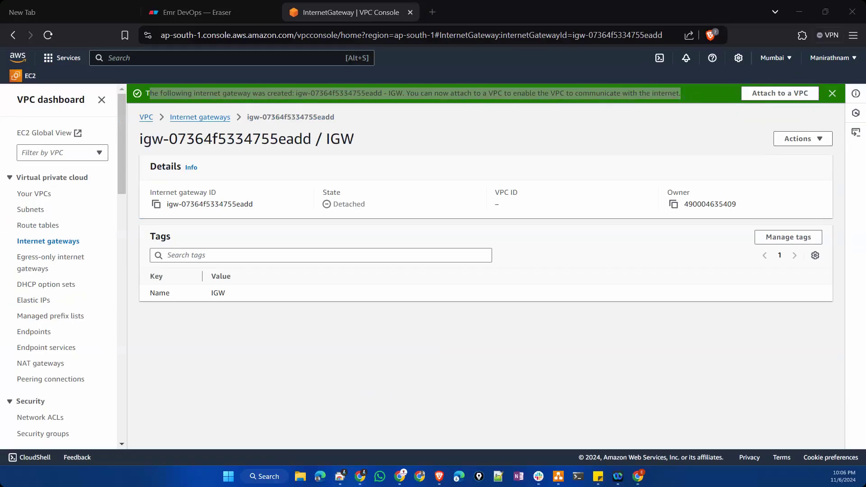
Attach the IGW internet gateway to the Demo VPC from the banner's attach option
{"action": "left_click", "coordinate": [780, 93]}
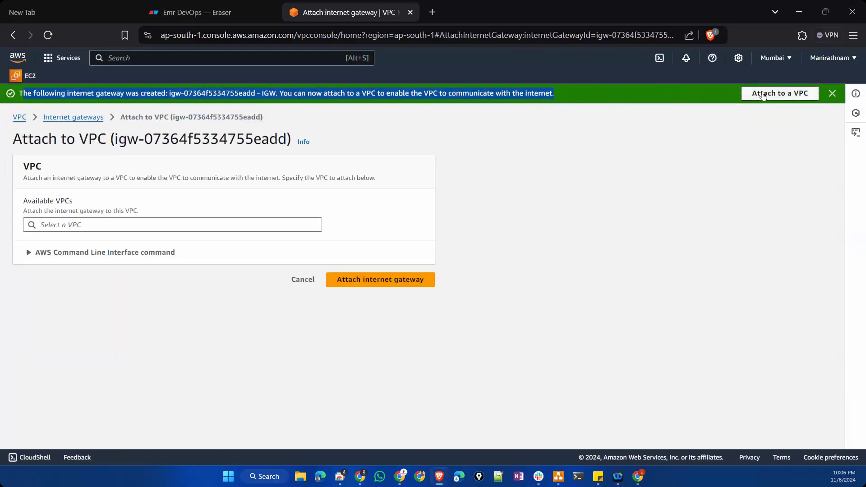
{"action": "left_click", "coordinate": [115, 221]}
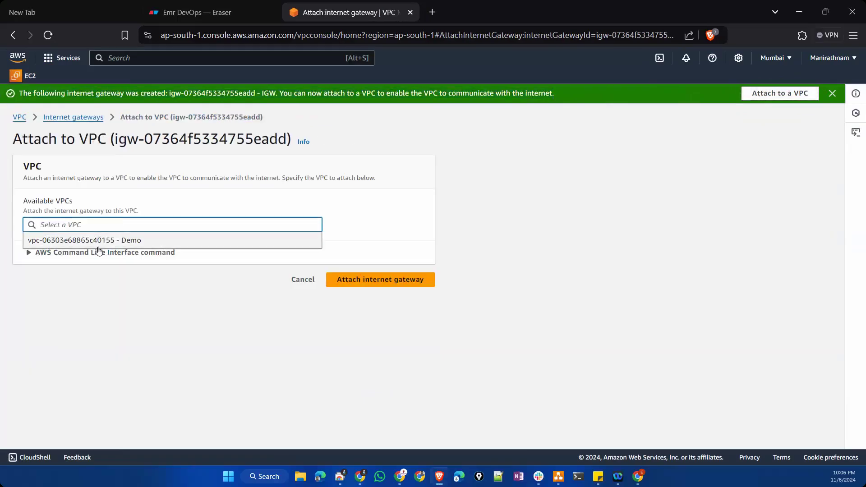
{"action": "left_click", "coordinate": [115, 242]}
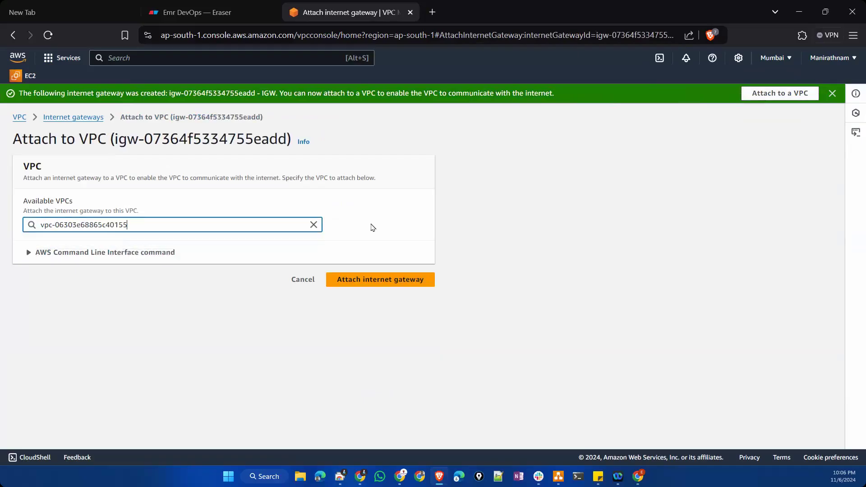
{"action": "left_click", "coordinate": [425, 281]}
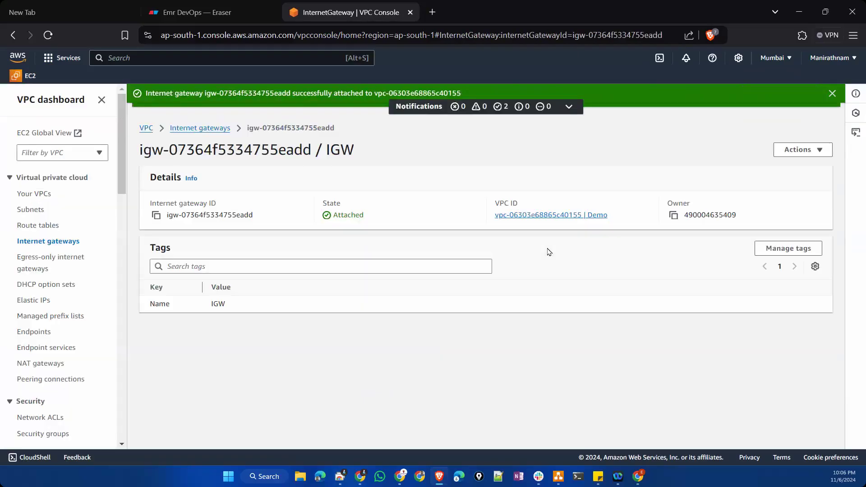
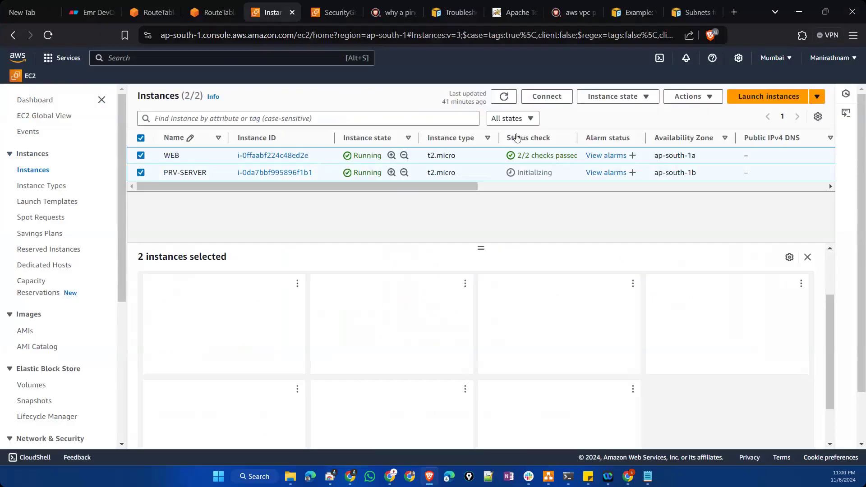
Terminate both the WEB and PRV-SERVER instances
{"action": "left_click", "coordinate": [613, 96]}
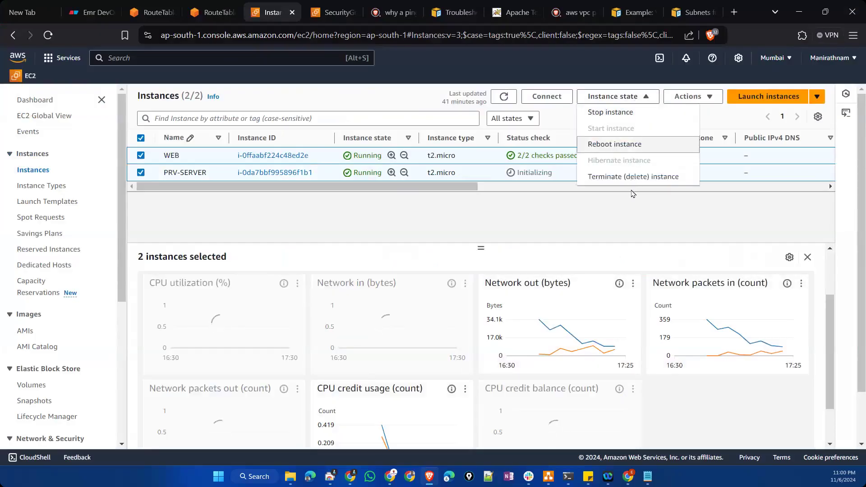
{"action": "left_click", "coordinate": [633, 177]}
{"action": "left_click", "coordinate": [762, 209]}
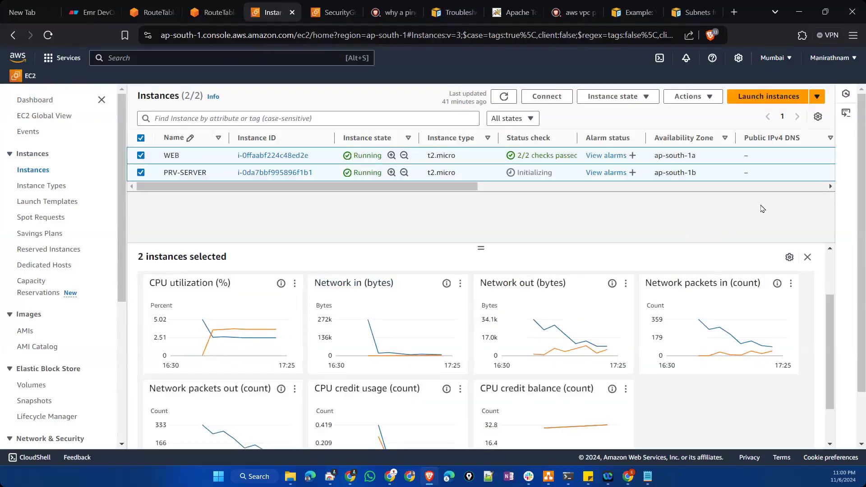
{"action": "left_click", "coordinate": [504, 115]}
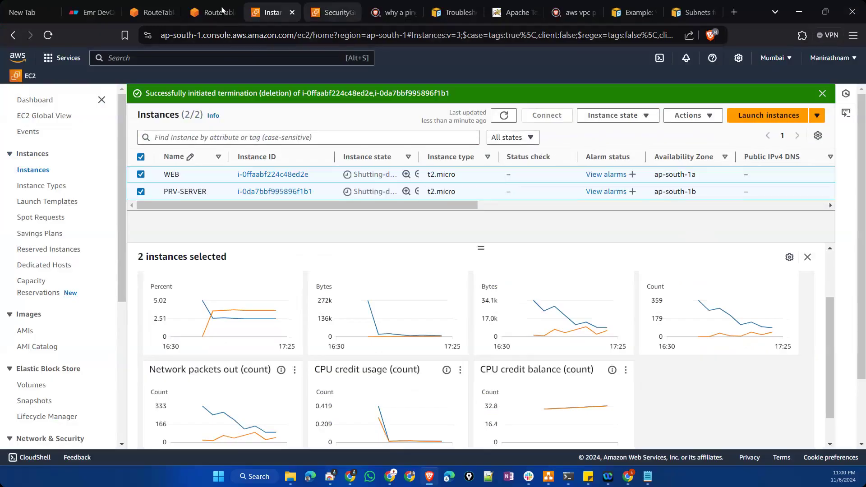
Check the instances are shutting down, then return to the CRT route table page
{"action": "left_click", "coordinate": [336, 12]}
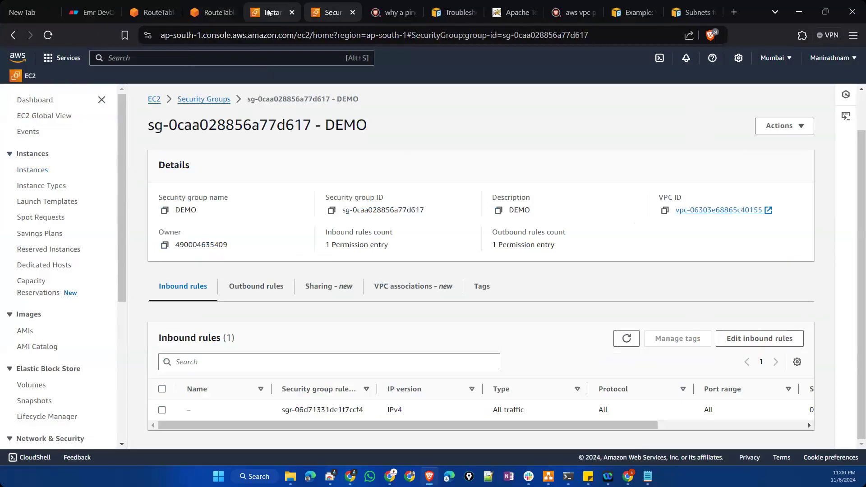
{"action": "left_click", "coordinate": [221, 13]}
{"action": "left_click", "coordinate": [278, 17]}
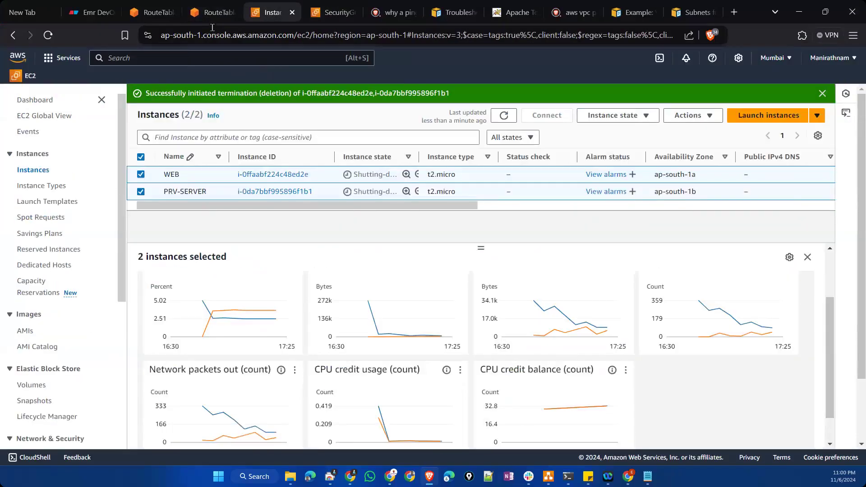
{"action": "left_click", "coordinate": [212, 13]}
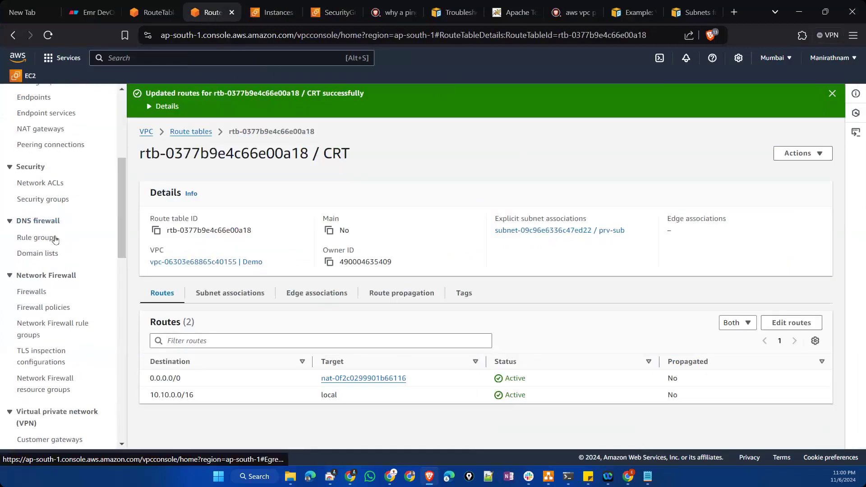
Delete the NAT-1 gateway, confirming with 'delete', and dismiss the success banner
{"action": "scroll", "coordinate": [40, 189], "scroll_direction": "up", "scroll_amount": 2}
{"action": "left_click", "coordinate": [40, 188]}
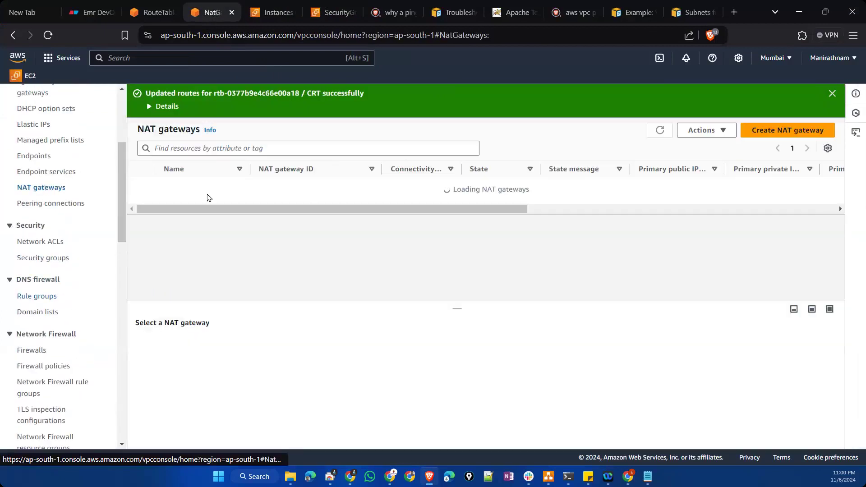
{"action": "left_click", "coordinate": [141, 203]}
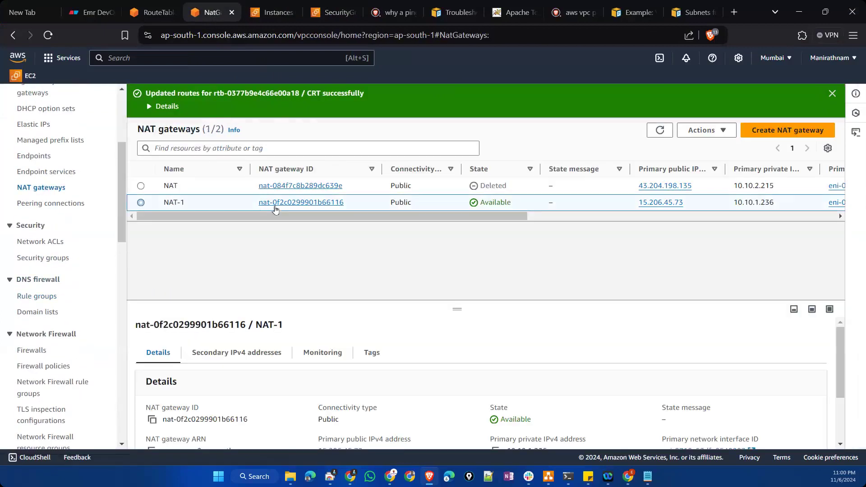
{"action": "left_click", "coordinate": [704, 130]}
{"action": "left_click", "coordinate": [631, 194]}
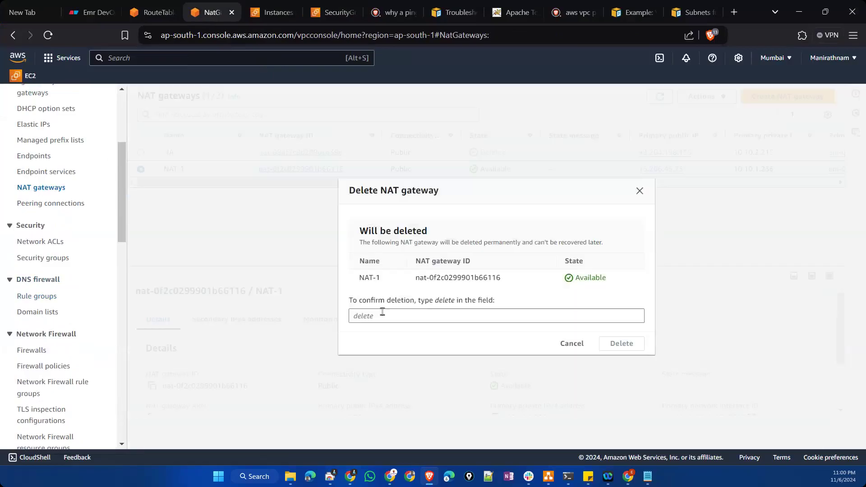
{"action": "left_click", "coordinate": [383, 312]}
{"action": "type", "text": "delete"}
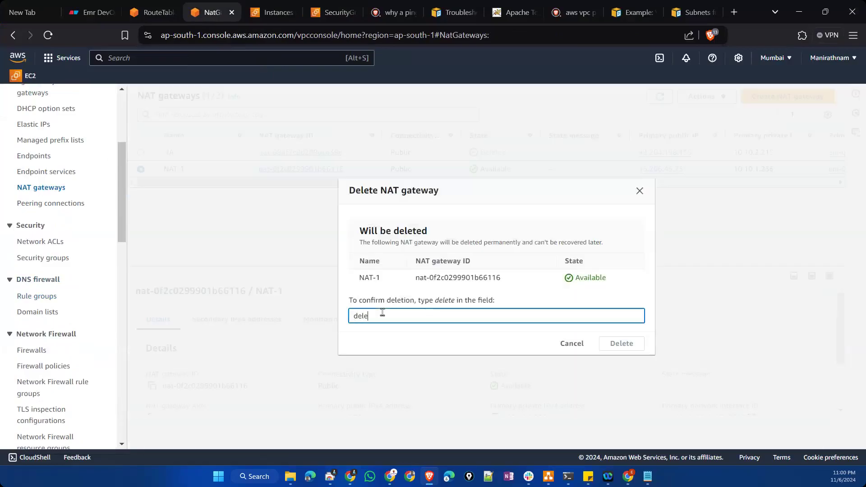
{"action": "left_click", "coordinate": [622, 344]}
{"action": "left_click_drag", "start_coordinate": [506, 203], "coordinate": [472, 207]}
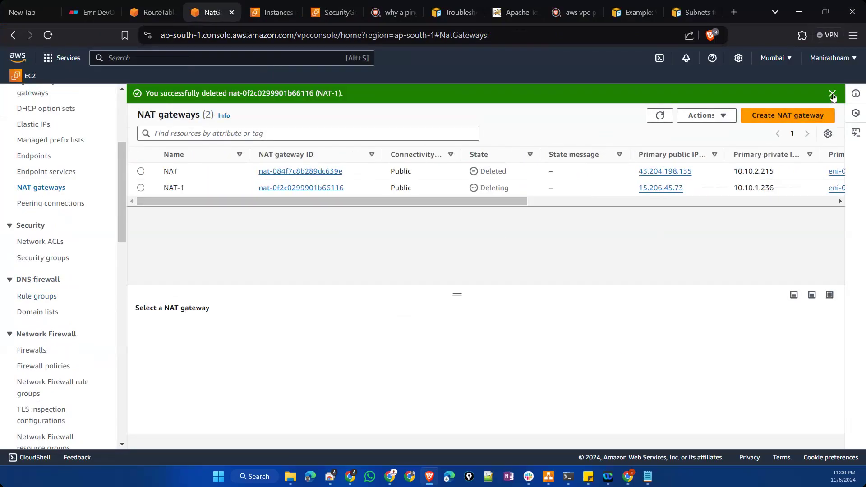
{"action": "left_click", "coordinate": [832, 93]}
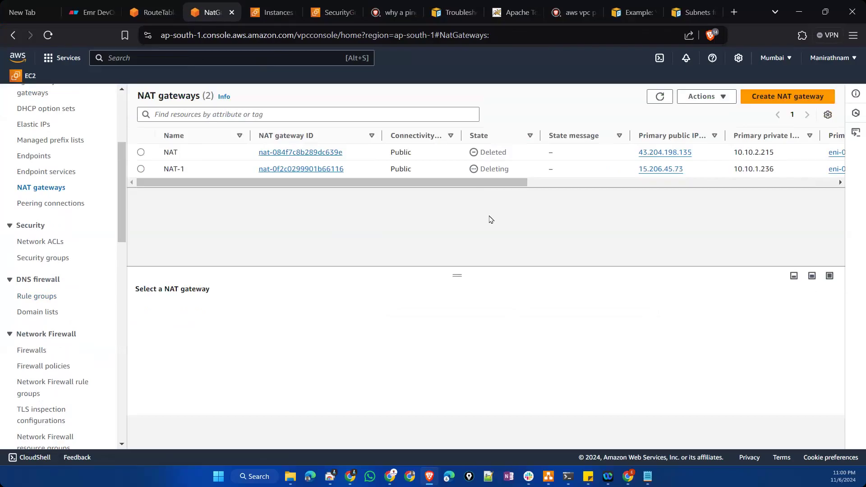
{"action": "scroll", "coordinate": [66, 247], "scroll_direction": "up", "scroll_amount": 5}
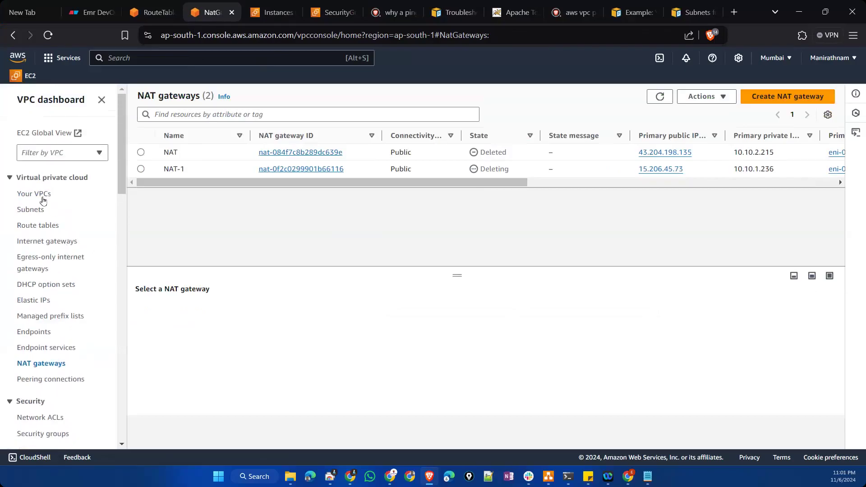
Attempt to delete the Demo VPC, review the blocking instances and interfaces, then cancel
{"action": "left_click", "coordinate": [34, 194]}
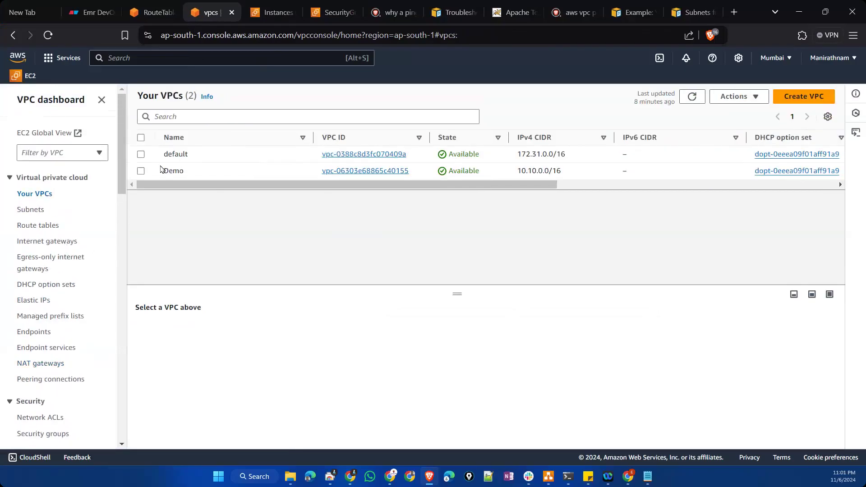
{"action": "left_click", "coordinate": [141, 171]}
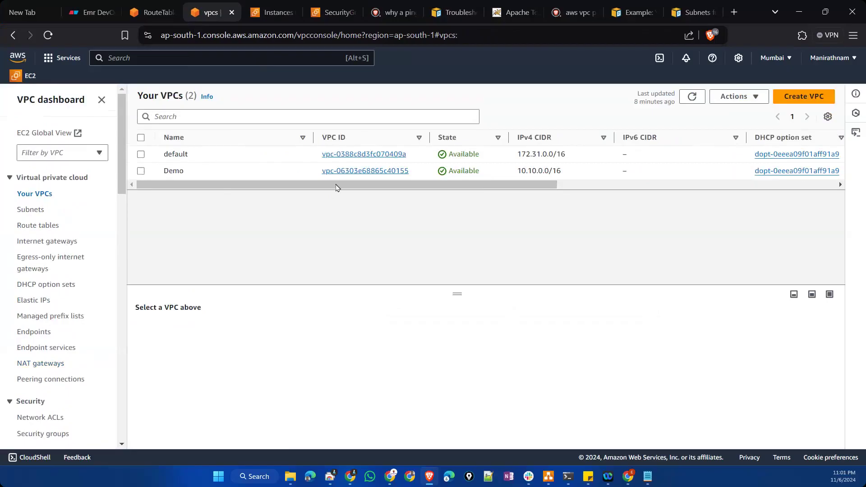
{"action": "left_click", "coordinate": [752, 96]}
{"action": "left_click", "coordinate": [729, 210]}
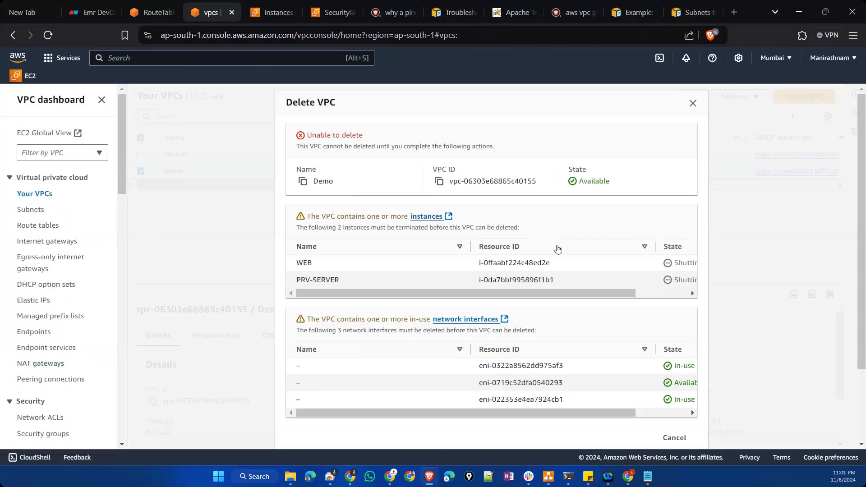
{"action": "scroll", "coordinate": [532, 271], "scroll_direction": "down", "scroll_amount": 1}
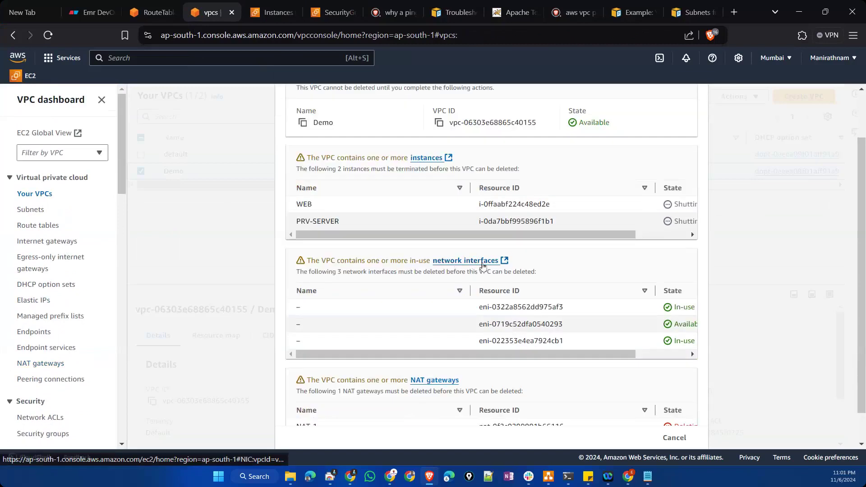
{"action": "scroll", "coordinate": [518, 276], "scroll_direction": "down", "scroll_amount": 1}
{"action": "left_click_drag", "start_coordinate": [480, 277], "coordinate": [563, 274]}
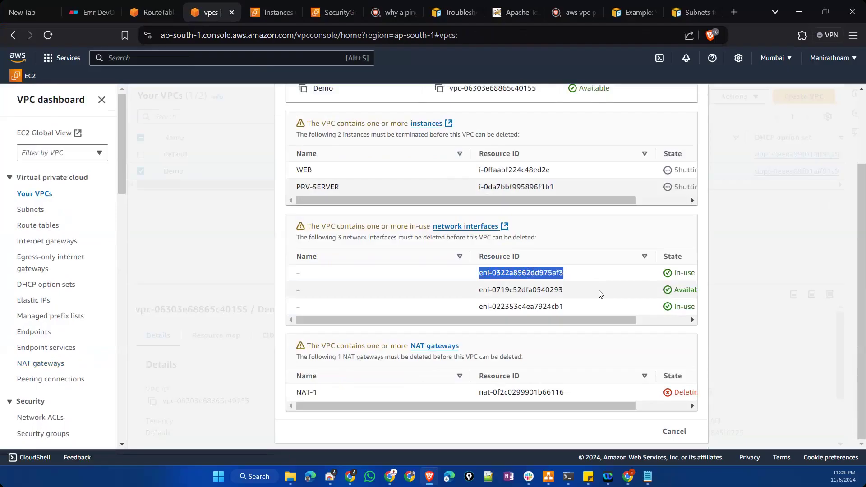
{"action": "scroll", "coordinate": [600, 294], "scroll_direction": "up", "scroll_amount": 3}
{"action": "scroll", "coordinate": [600, 294], "scroll_direction": "up", "scroll_amount": 1}
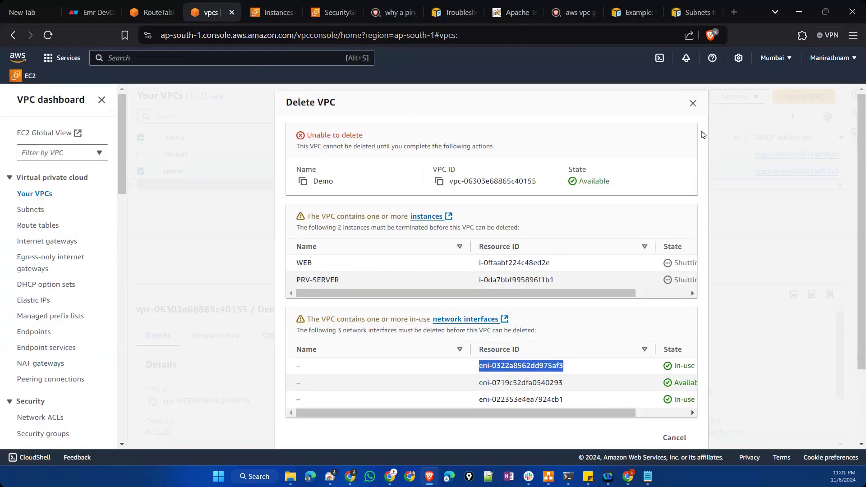
{"action": "left_click", "coordinate": [693, 103]}
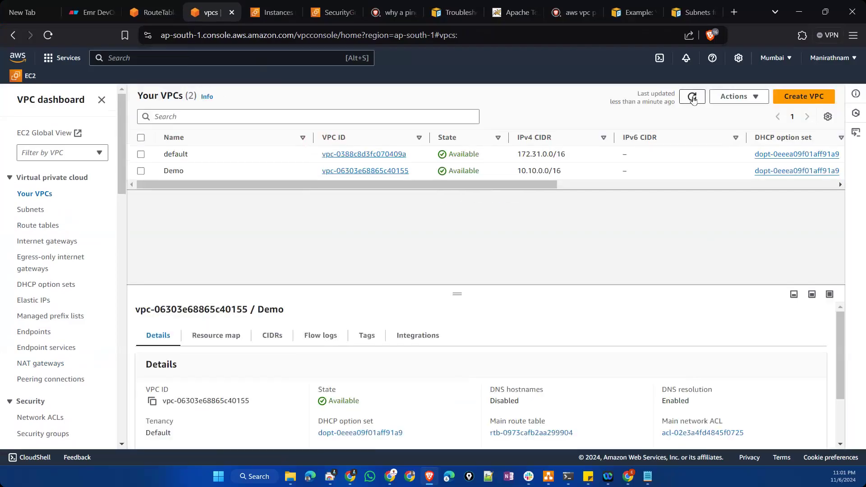
Return to the EC2 instances list, refresh it, and dismiss the termination banner
{"action": "left_click", "coordinate": [267, 13]}
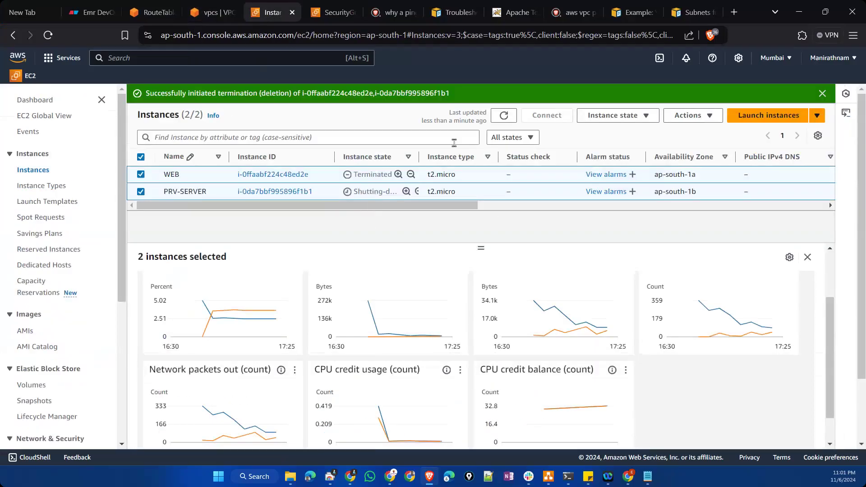
{"action": "left_click", "coordinate": [504, 116]}
{"action": "left_click", "coordinate": [822, 93]}
Refresh the instance list repeatedly until WEB and PRV-SERVER both show Terminated
{"action": "left_click", "coordinate": [505, 97]}
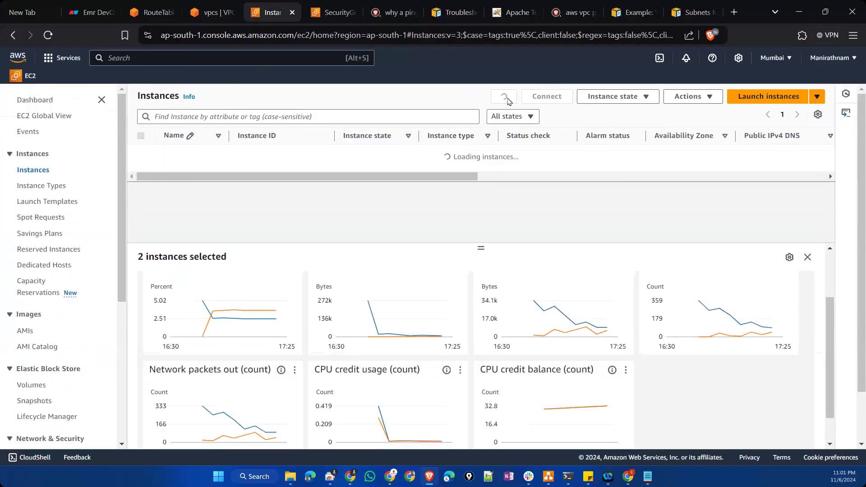
{"action": "left_click", "coordinate": [504, 97]}
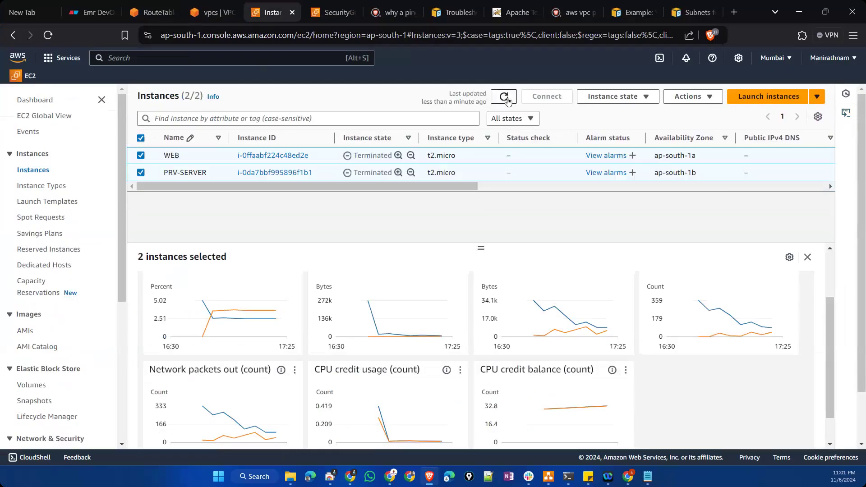
{"action": "left_click", "coordinate": [507, 100]}
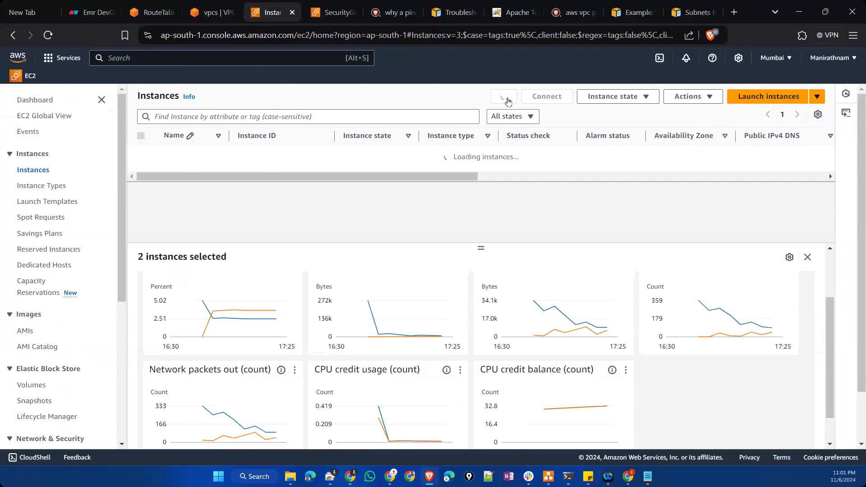
{"action": "left_click", "coordinate": [507, 99]}
{"action": "left_click", "coordinate": [507, 100]}
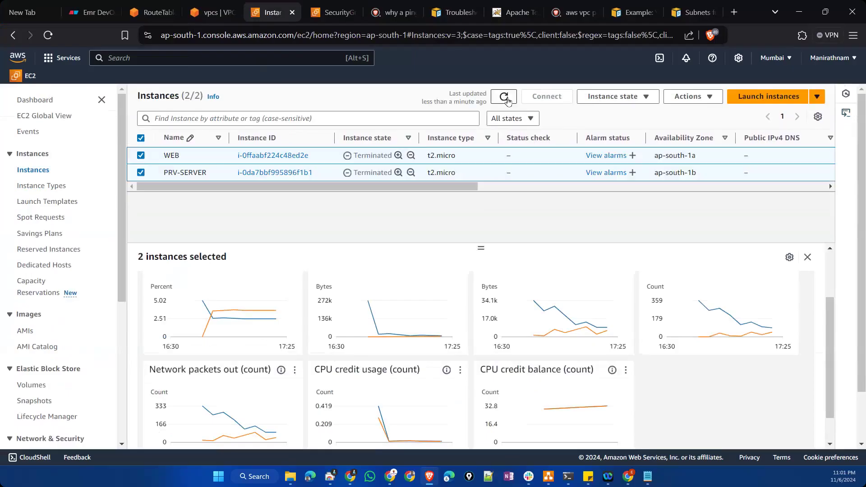
{"action": "left_click", "coordinate": [507, 99]}
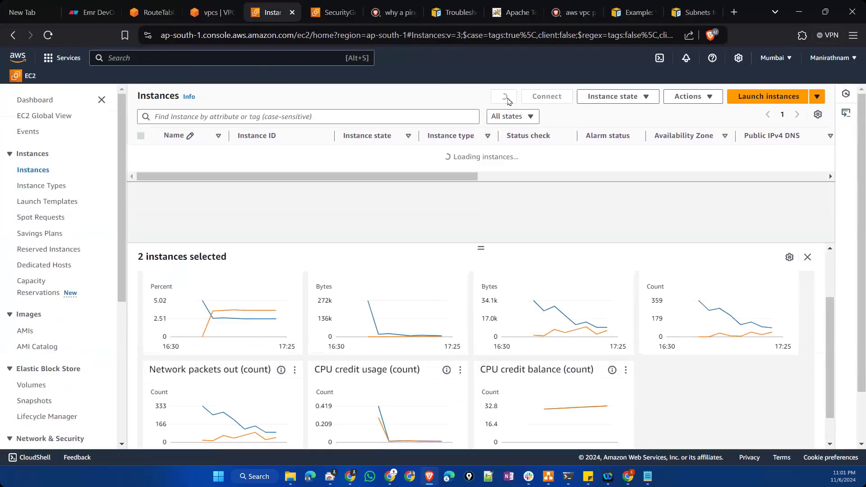
{"action": "left_click", "coordinate": [507, 100]}
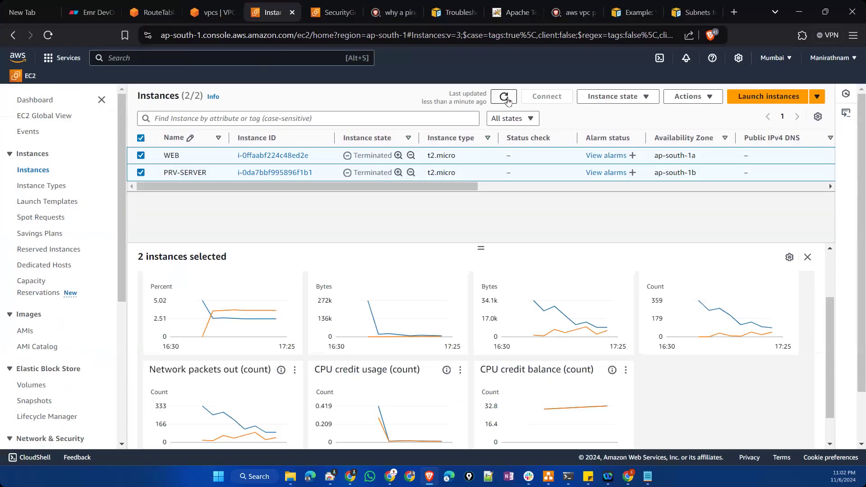
{"action": "left_click", "coordinate": [507, 99]}
Mark the Terminated statuses of the two instances in the list
{"action": "mouse_move", "coordinate": [513, 219]}
{"action": "left_mouse_down"}
{"action": "mouse_move", "coordinate": [523, 241]}
{"action": "mouse_move", "coordinate": [555, 231]}
{"action": "left_mouse_up"}
{"action": "left_click", "coordinate": [539, 195]}
{"action": "left_click_drag", "start_coordinate": [538, 195], "coordinate": [562, 221]}
{"action": "left_click", "coordinate": [571, 217]}
{"action": "mouse_move", "coordinate": [572, 182]}
{"action": "left_mouse_down"}
{"action": "mouse_move", "coordinate": [529, 184]}
{"action": "mouse_move", "coordinate": [593, 212]}
{"action": "mouse_move", "coordinate": [626, 193]}
{"action": "left_mouse_up"}
{"action": "left_click", "coordinate": [595, 199]}
{"action": "left_click", "coordinate": [608, 201]}
{"action": "mouse_move", "coordinate": [612, 161]}
{"action": "left_mouse_down"}
{"action": "mouse_move", "coordinate": [644, 191]}
{"action": "mouse_move", "coordinate": [657, 141]}
{"action": "left_mouse_up"}
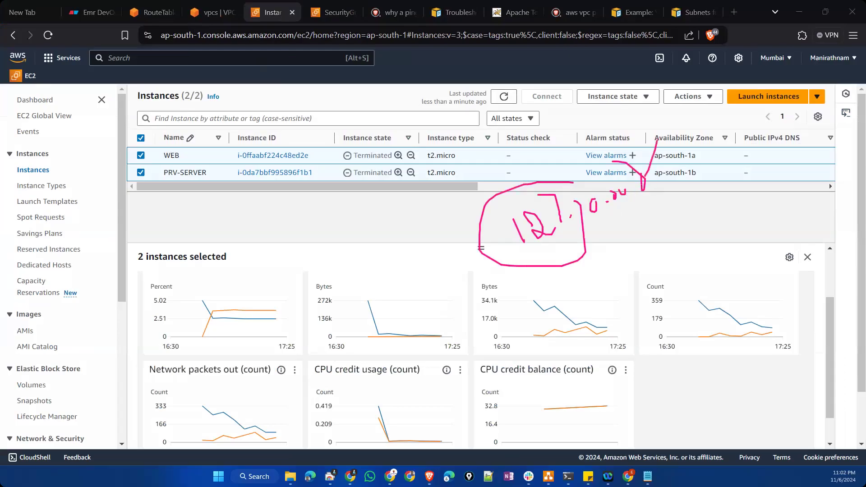
{"action": "key", "text": "Escape"}
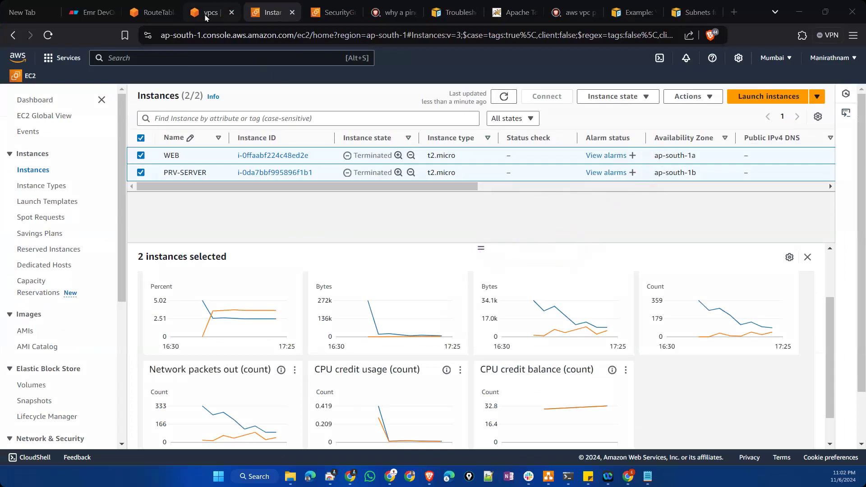
Delete the Demo VPC, confirming with 'delete', then refresh so only the default VPC remains
{"action": "left_click", "coordinate": [205, 14]}
{"action": "left_click", "coordinate": [141, 171]}
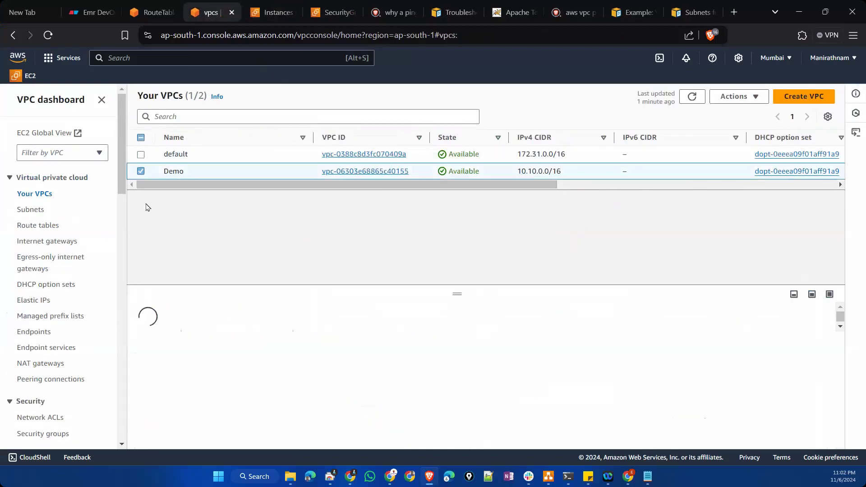
{"action": "left_click", "coordinate": [748, 97]}
{"action": "left_click", "coordinate": [739, 210]}
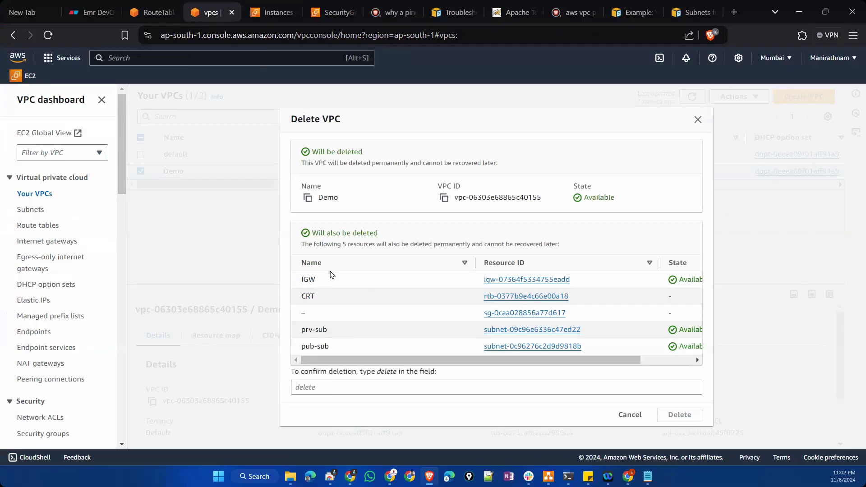
{"action": "left_click", "coordinate": [385, 391]}
{"action": "type", "text": "delete"}
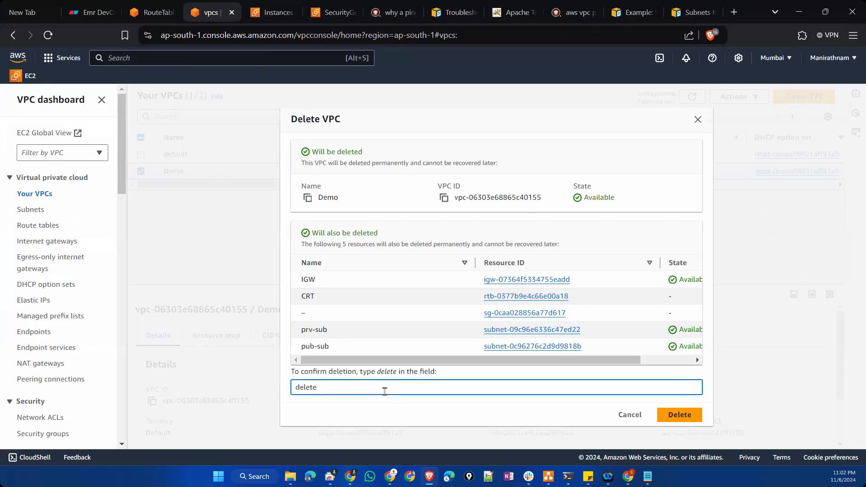
{"action": "left_click", "coordinate": [695, 418]}
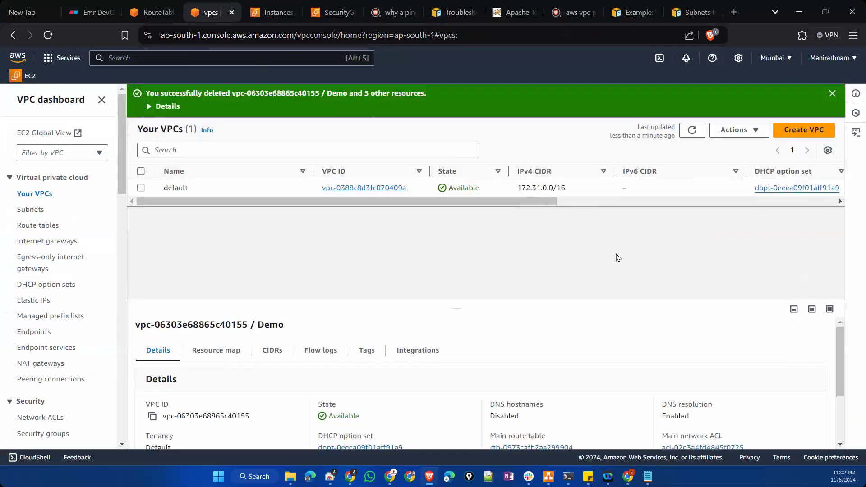
{"action": "left_click", "coordinate": [832, 93]}
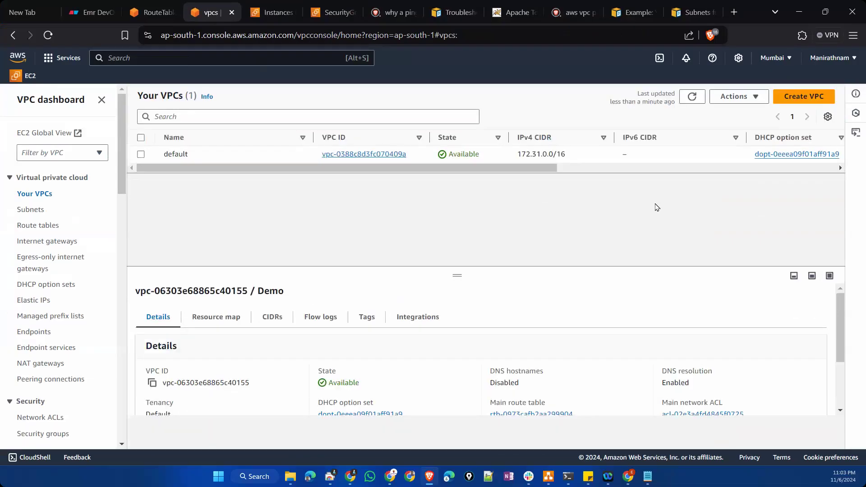
{"action": "left_click", "coordinate": [692, 96]}
{"action": "left_click", "coordinate": [528, 476]}
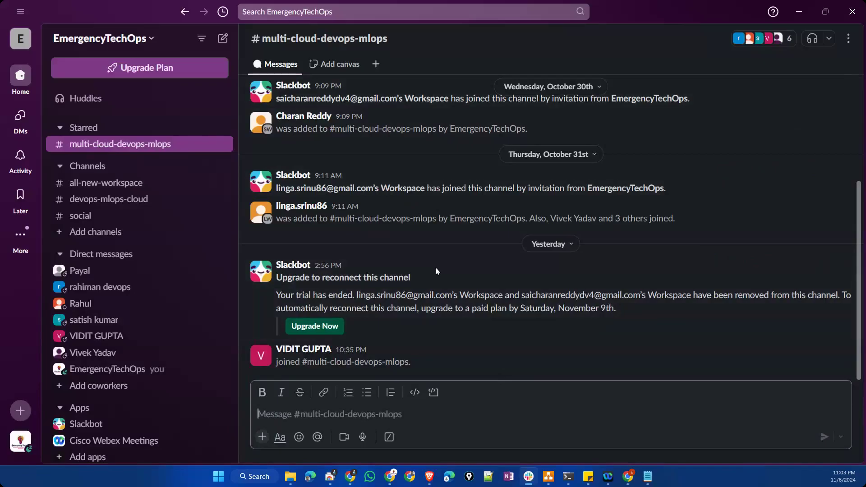
{"action": "left_click", "coordinate": [806, 15]}
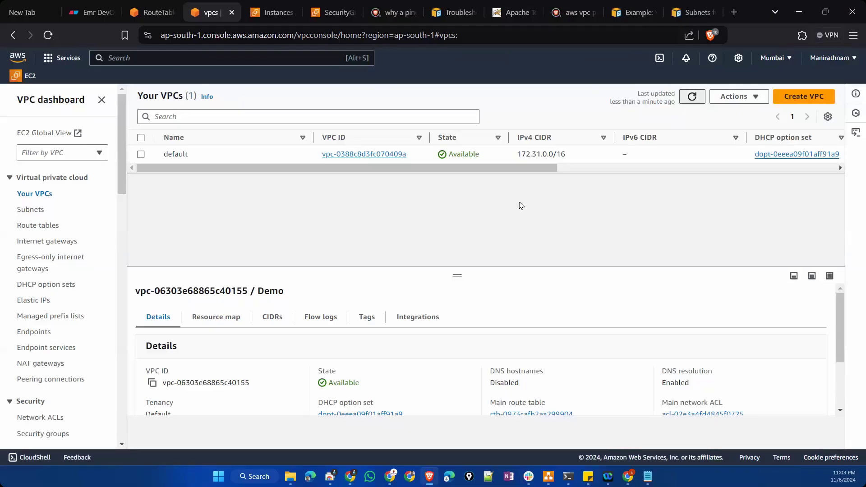